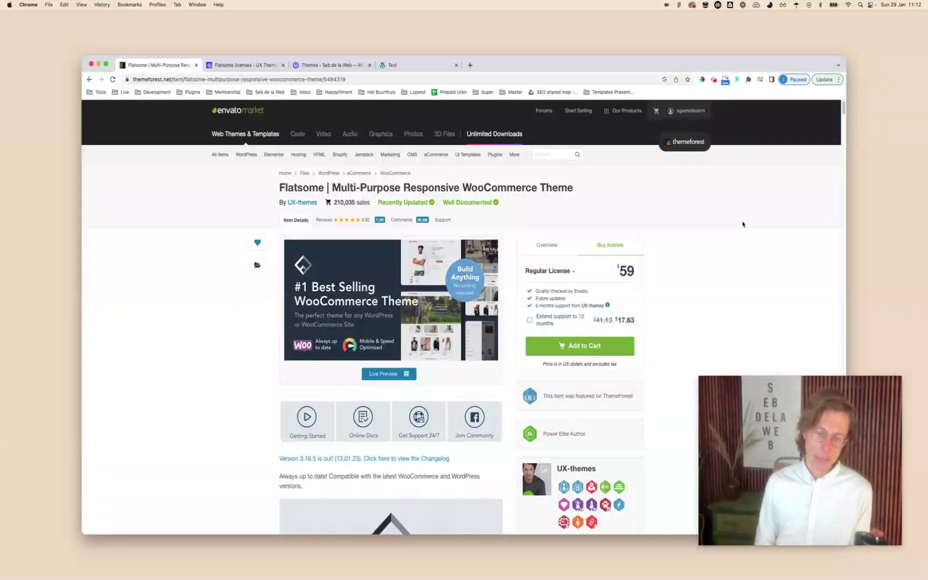
Review the Flatsome licenses list and the live site's installed themes, then return to the Flatsome item page
{"action": "left_click", "coordinate": [252, 65]}
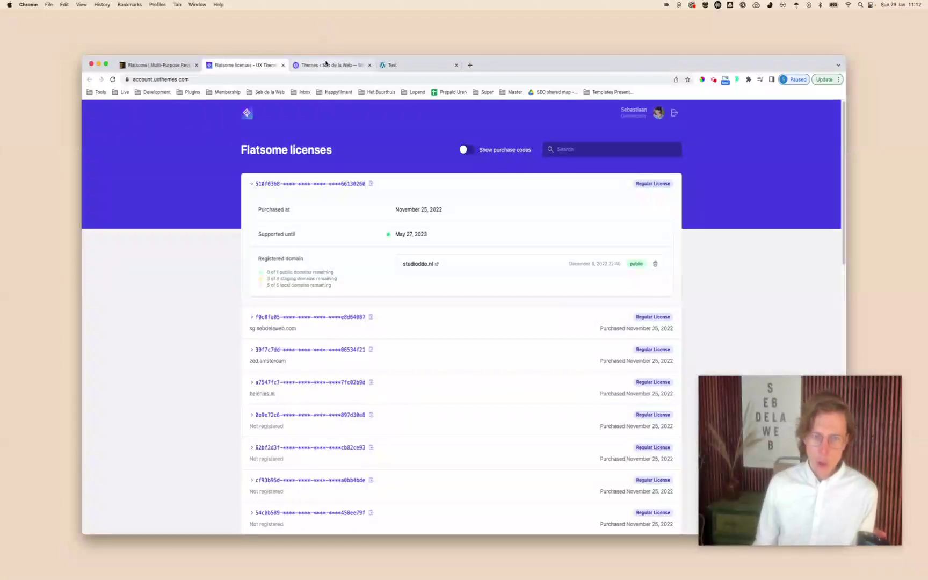
{"action": "left_click", "coordinate": [326, 64]}
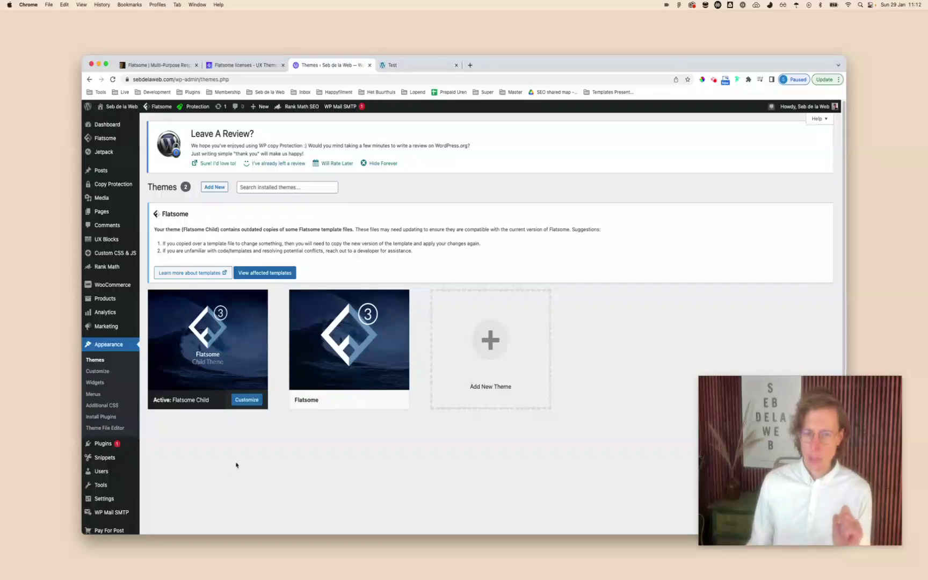
{"action": "left_click", "coordinate": [164, 69]}
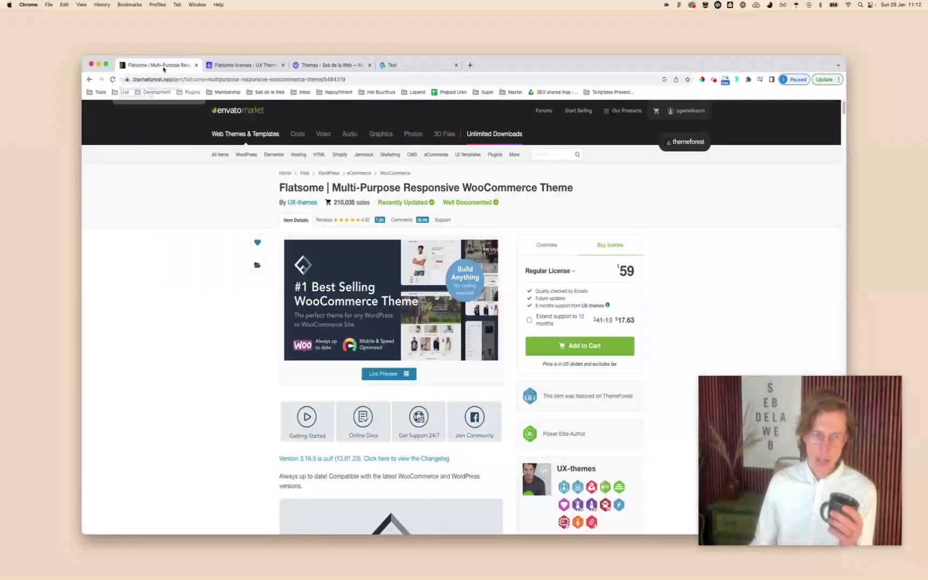
Close the Flatsome item, Flatsome licenses and live-site Themes tabs
{"action": "left_click", "coordinate": [196, 65]}
{"action": "left_click", "coordinate": [195, 65]}
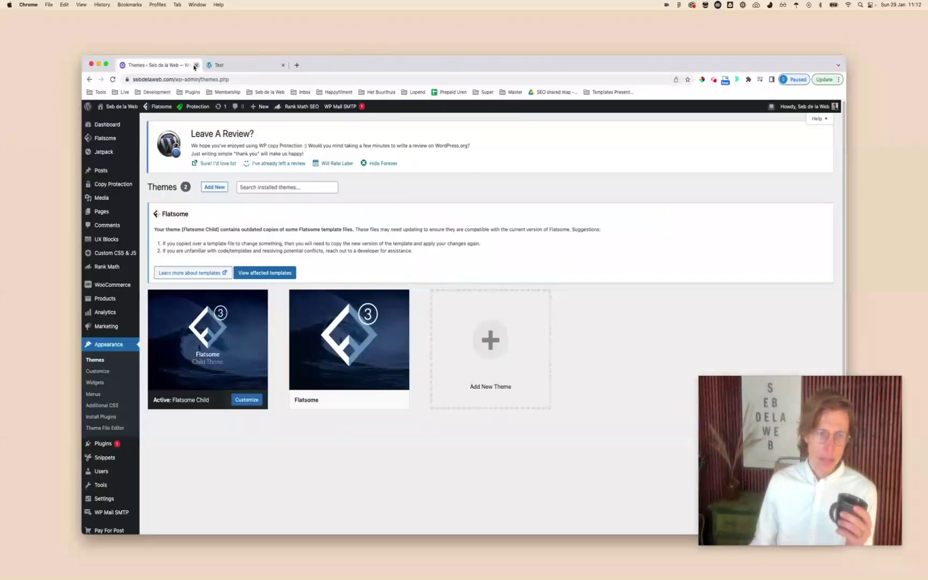
{"action": "left_click", "coordinate": [195, 65]}
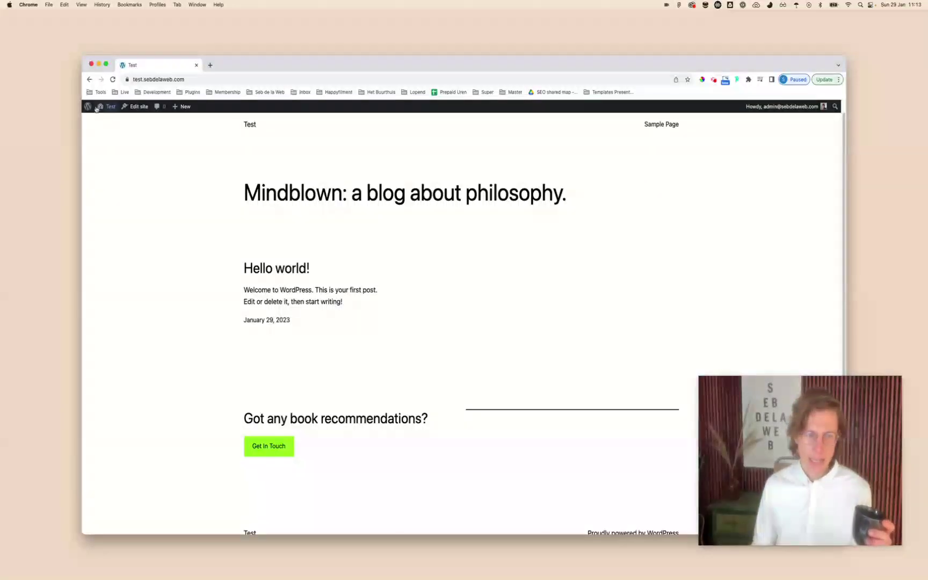
Open the Test site's admin and its Themes page, where Twenty Twenty-Three is active
{"action": "mouse_move", "coordinate": [87, 109]}
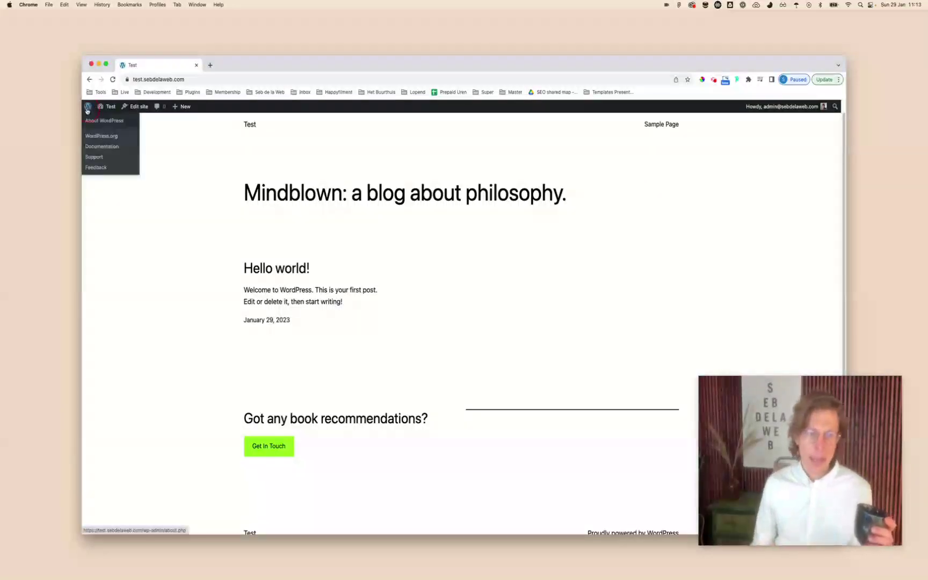
{"action": "left_click", "coordinate": [88, 109]}
{"action": "left_click", "coordinate": [126, 203]}
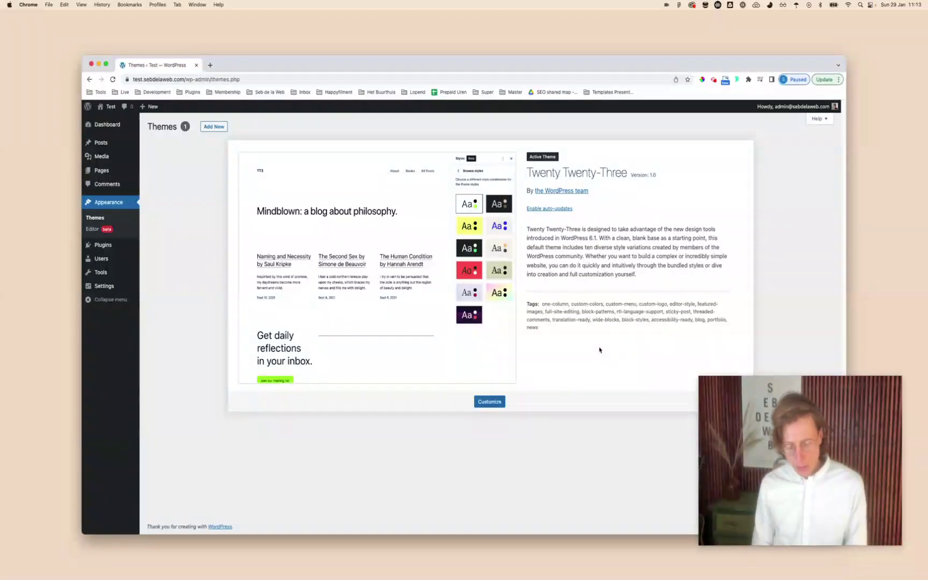
{"action": "key", "text": "super+t"}
Search Google for 'download flatsome' and open the Flatsome ThemeForest item page with its license options
{"action": "type", "text": "downlaod"}
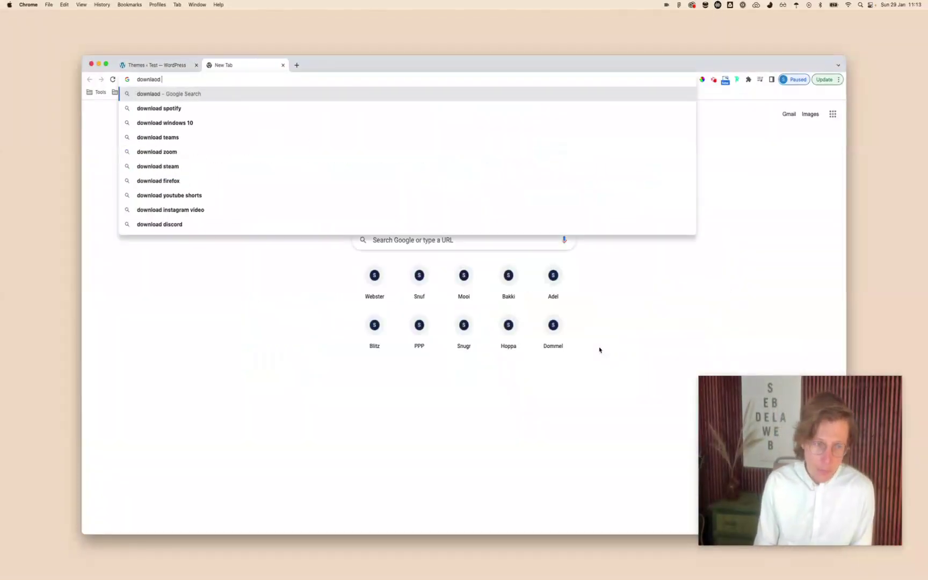
{"action": "type", "text": " fl;atsome"}
{"action": "key", "text": "Return"}
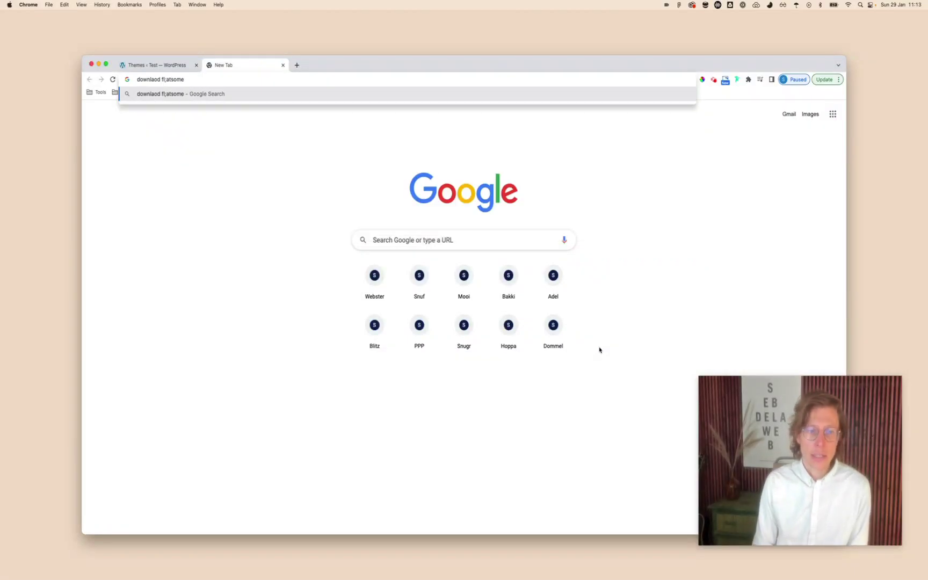
{"action": "left_click", "coordinate": [310, 219]}
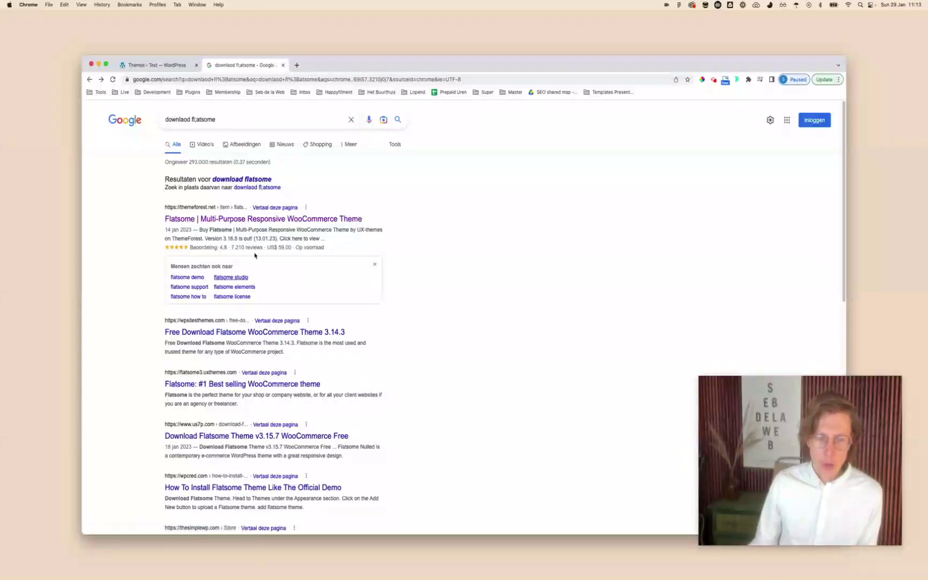
{"action": "left_click", "coordinate": [255, 219]}
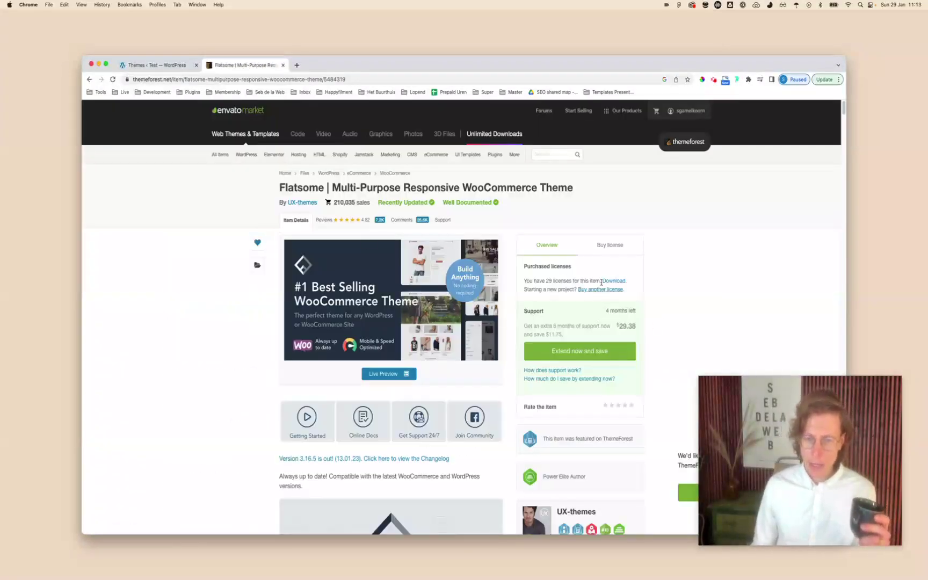
{"action": "left_click", "coordinate": [611, 244]}
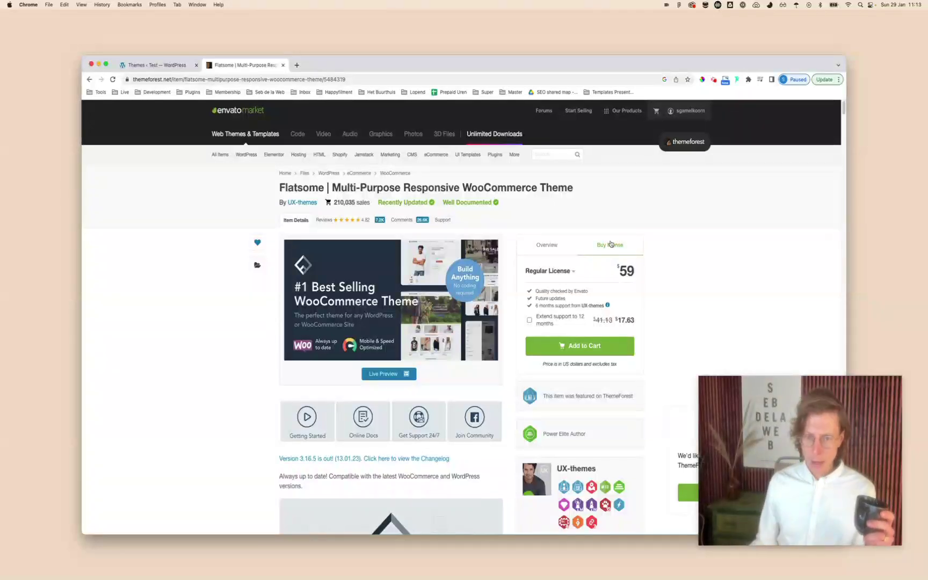
{"action": "mouse_move", "coordinate": [691, 110]}
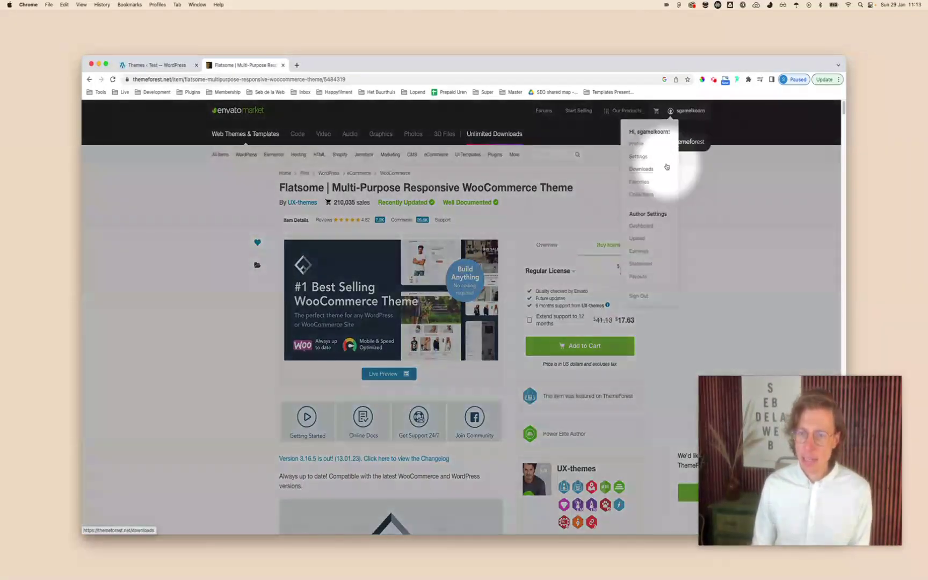
Download the latest Flatsome purchase's All files & documentation zip from ThemeForest Downloads and open it
{"action": "left_click", "coordinate": [655, 171]}
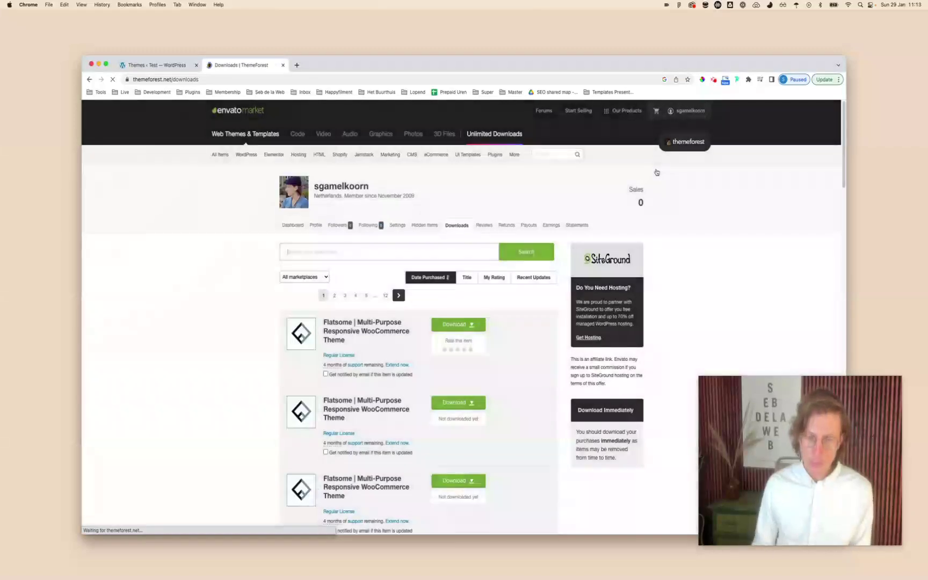
{"action": "scroll", "coordinate": [497, 275], "scroll_direction": "down", "scroll_amount": 6}
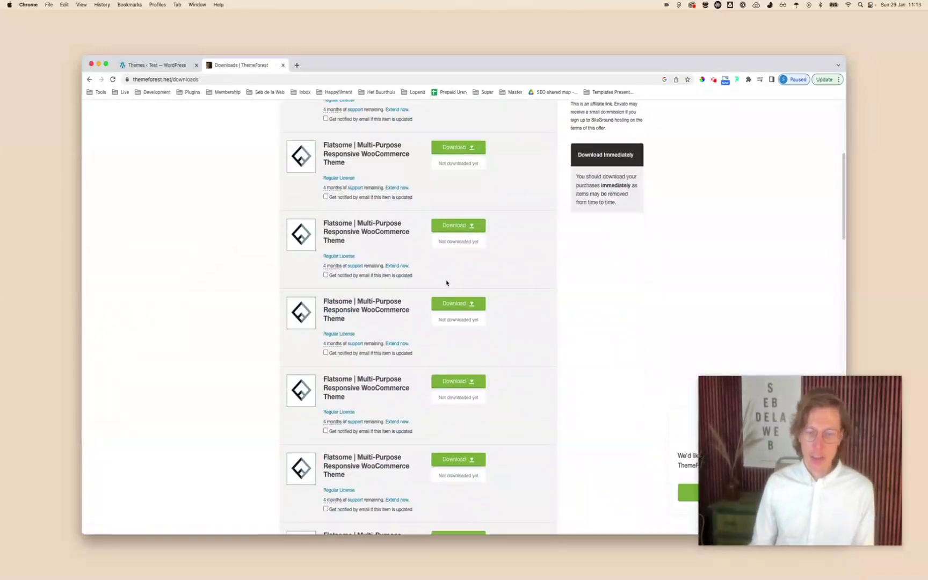
{"action": "scroll", "coordinate": [523, 271], "scroll_direction": "up", "scroll_amount": 2}
{"action": "scroll", "coordinate": [523, 270], "scroll_direction": "up", "scroll_amount": 3}
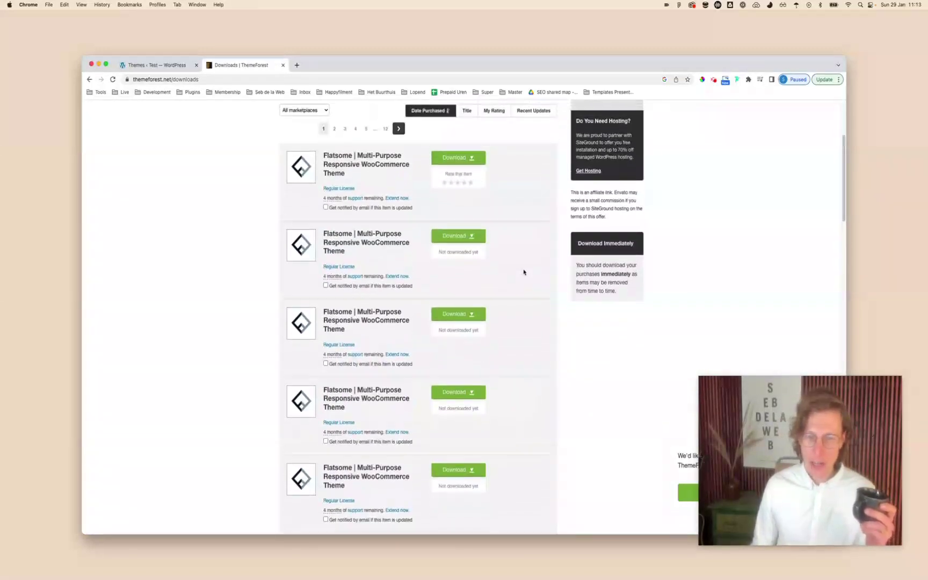
{"action": "left_click", "coordinate": [474, 162]}
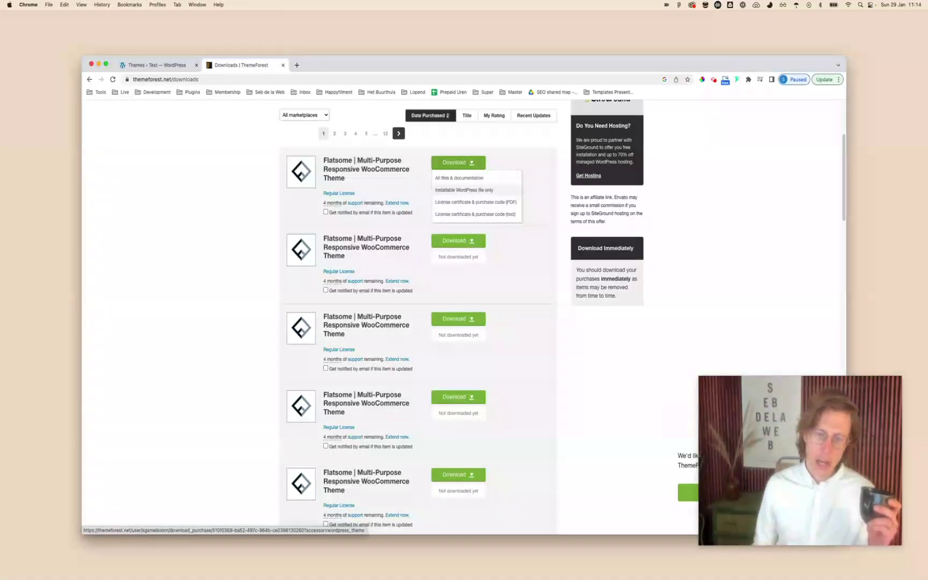
{"action": "left_click", "coordinate": [473, 177]}
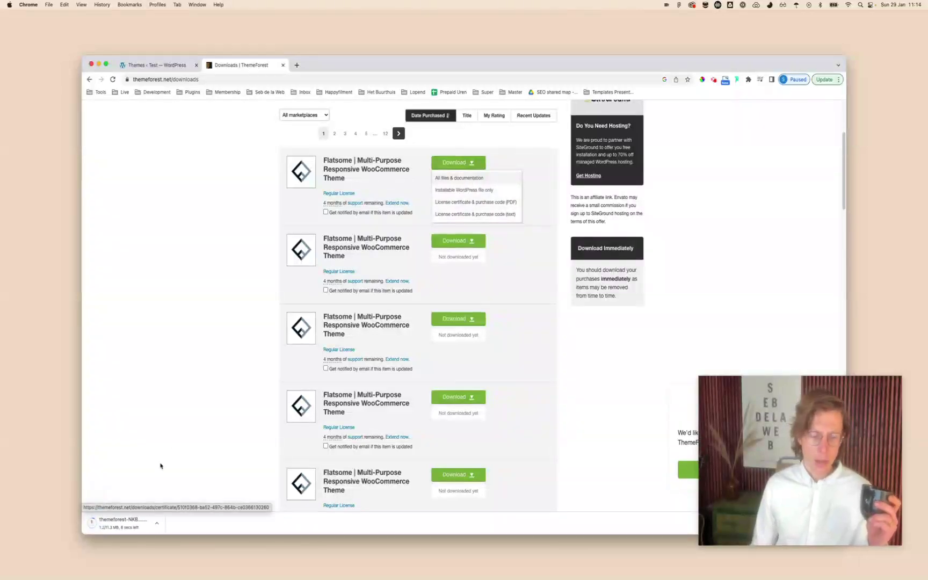
{"action": "left_click", "coordinate": [119, 530]}
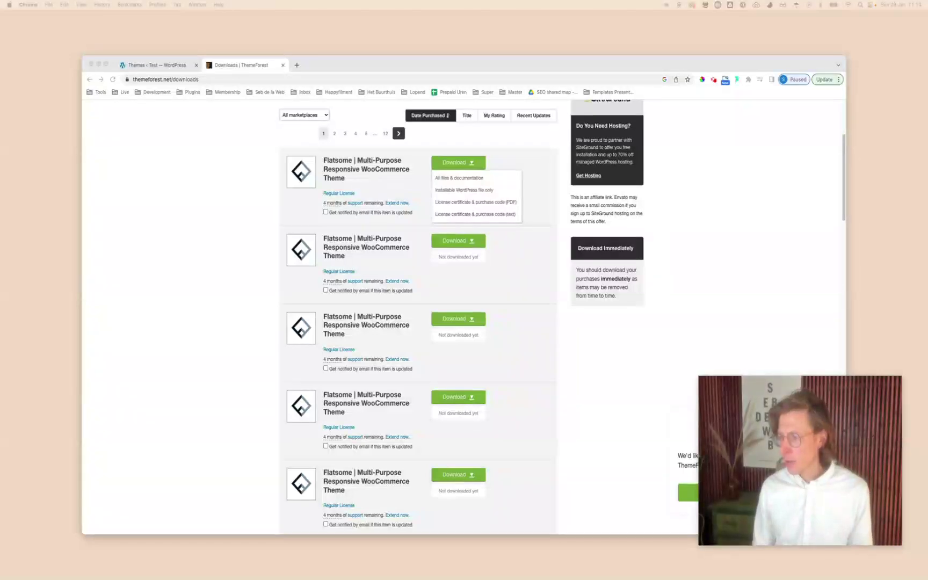
Open the extracted package's Theme Files folder in Finder, then bring Chrome back to the front
{"action": "left_click_drag", "start_coordinate": [431, 214], "coordinate": [217, 228]}
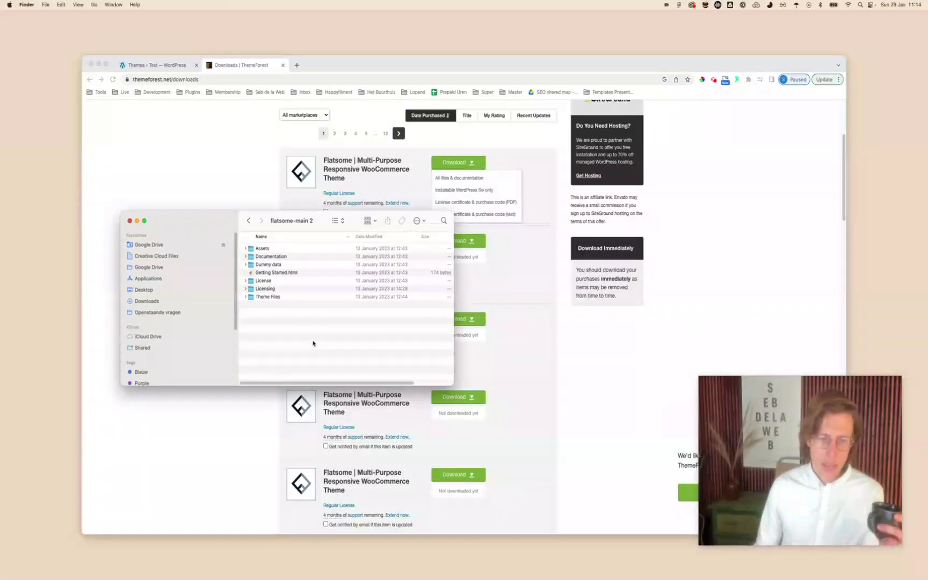
{"action": "double_click", "coordinate": [273, 297]}
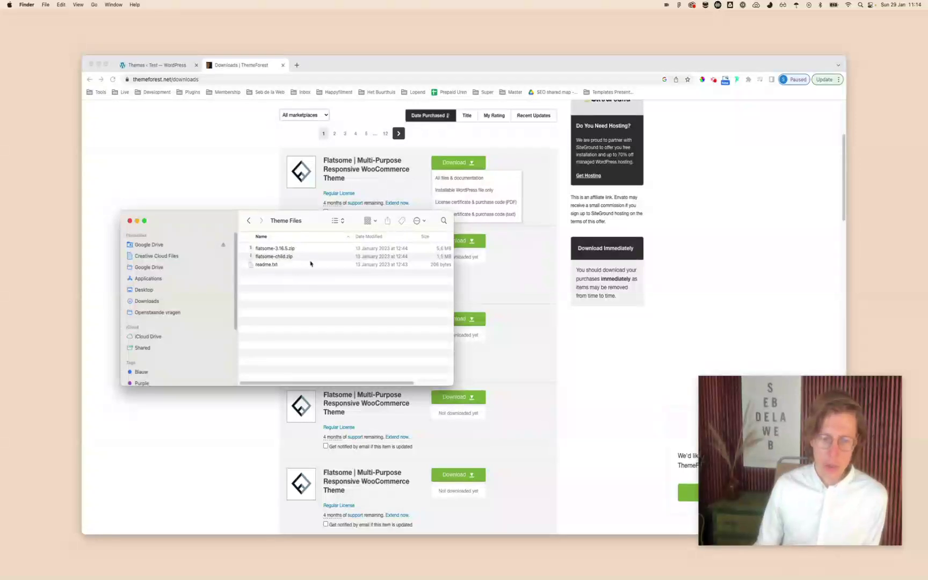
{"action": "left_click", "coordinate": [224, 155]}
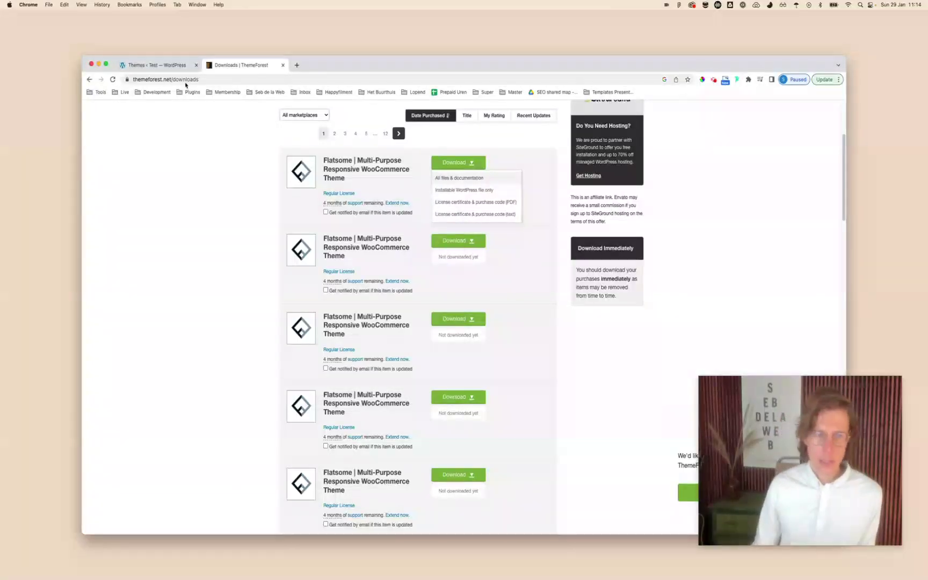
Close the ThemeForest tab and bring up the Test site's Upload Theme form with its file picker
{"action": "left_click", "coordinate": [282, 65]}
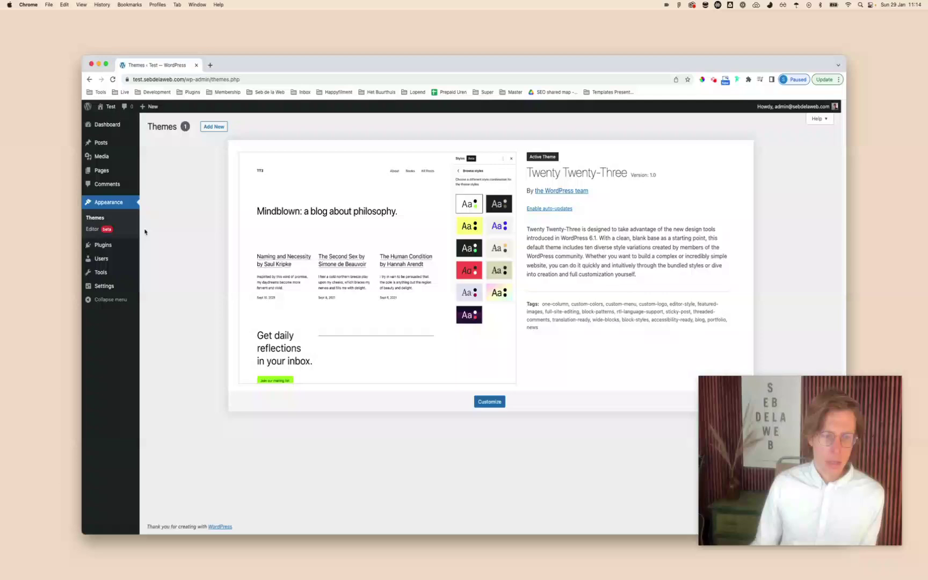
{"action": "left_click", "coordinate": [217, 130]}
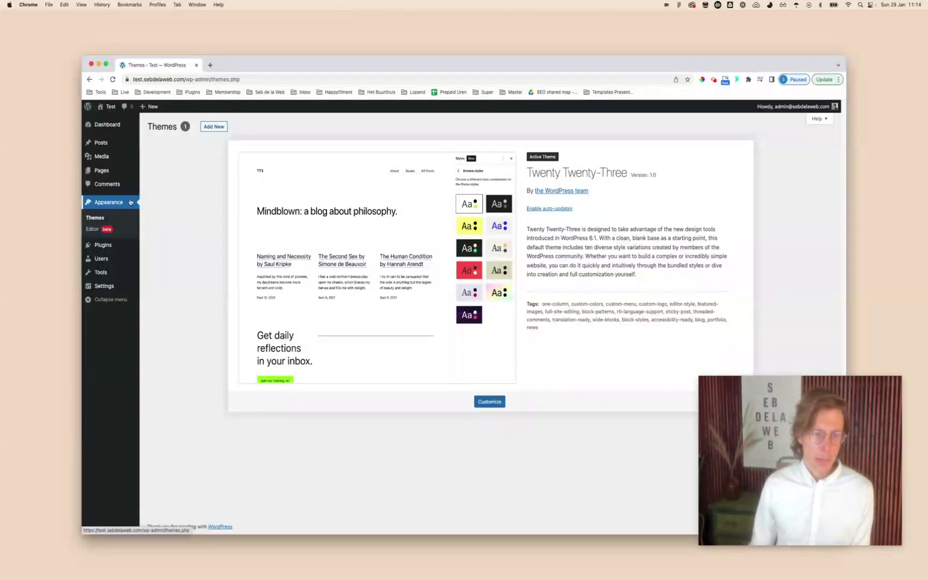
{"action": "left_click", "coordinate": [95, 217]}
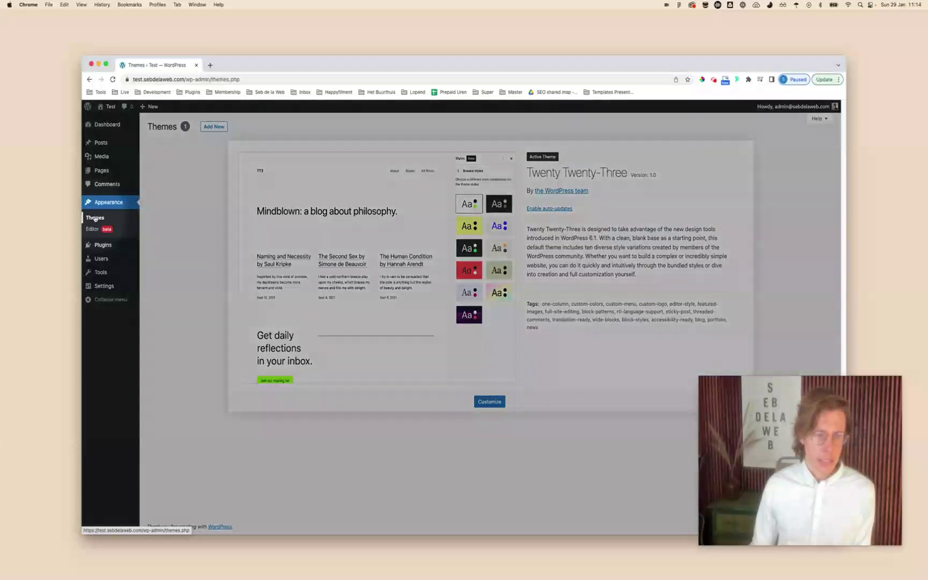
{"action": "left_click", "coordinate": [214, 127]}
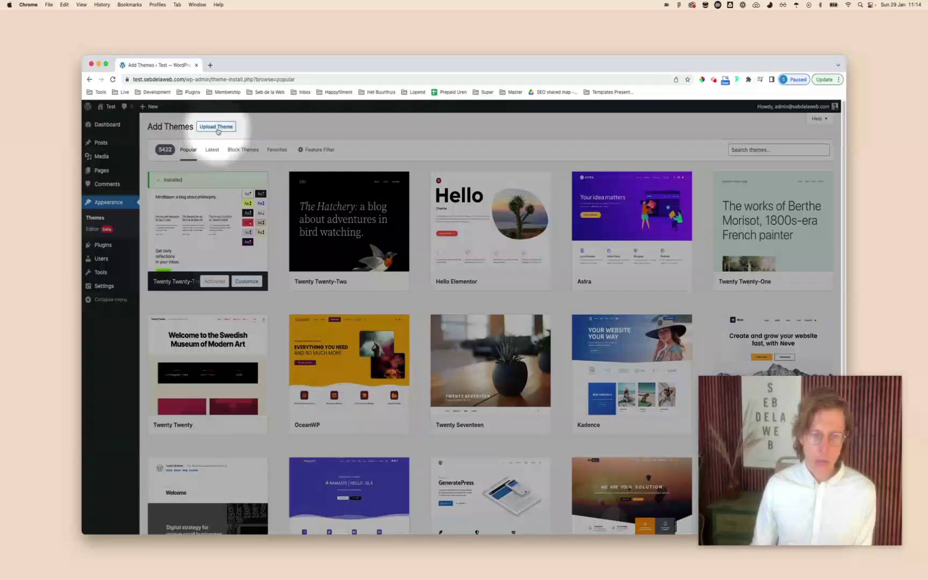
{"action": "left_click", "coordinate": [216, 127]}
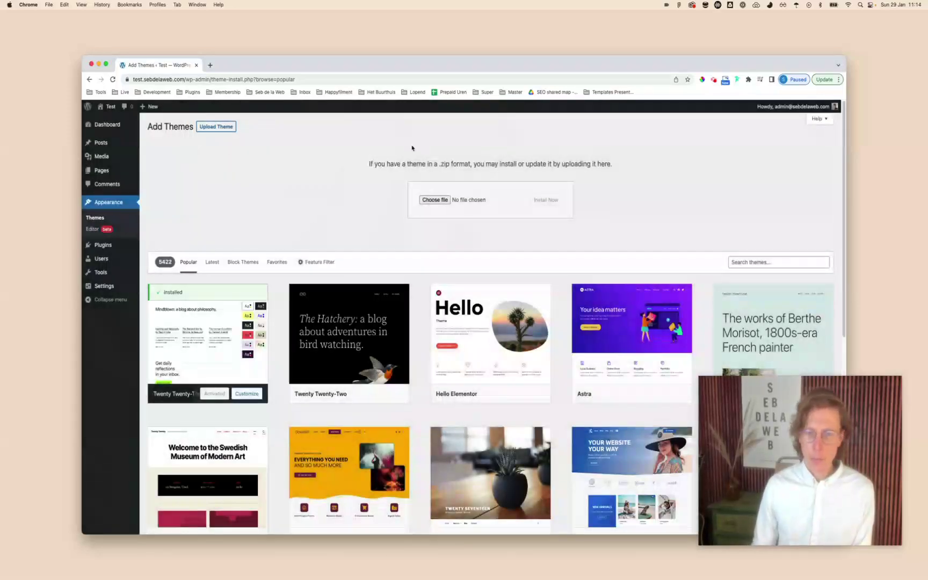
{"action": "left_click", "coordinate": [435, 200]}
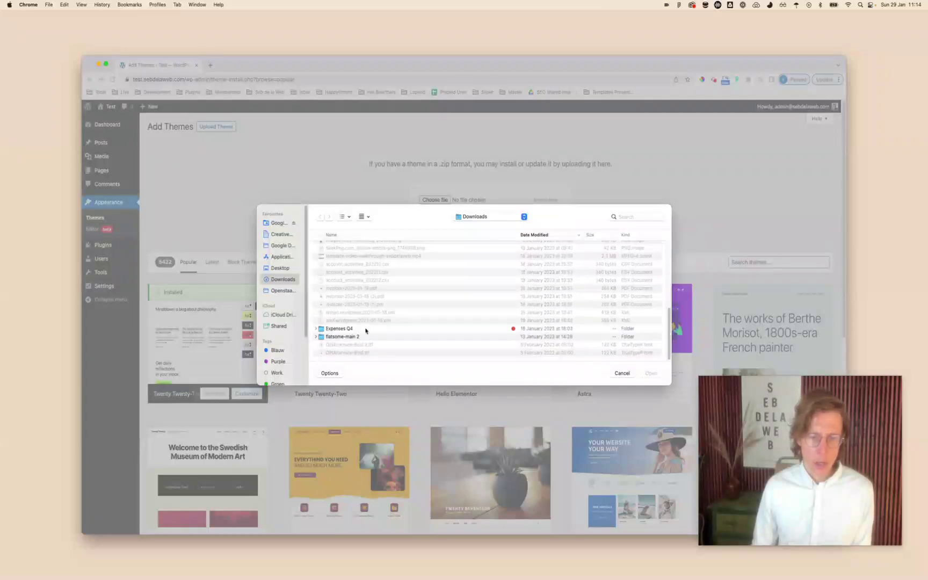
Upload and install flatsome-3.16.5.zip from flatsome-main 2/Theme Files, then return to Themes
{"action": "double_click", "coordinate": [355, 339]}
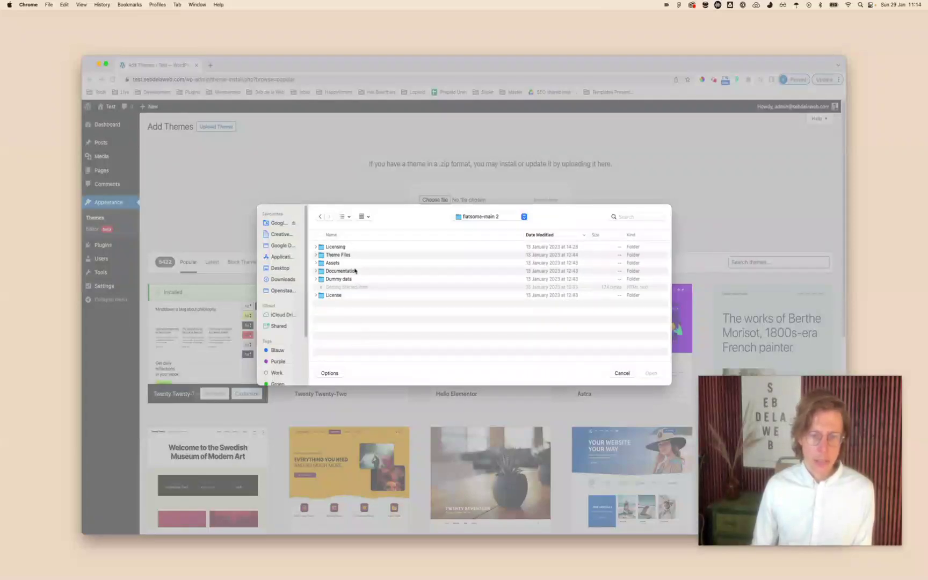
{"action": "double_click", "coordinate": [351, 257]}
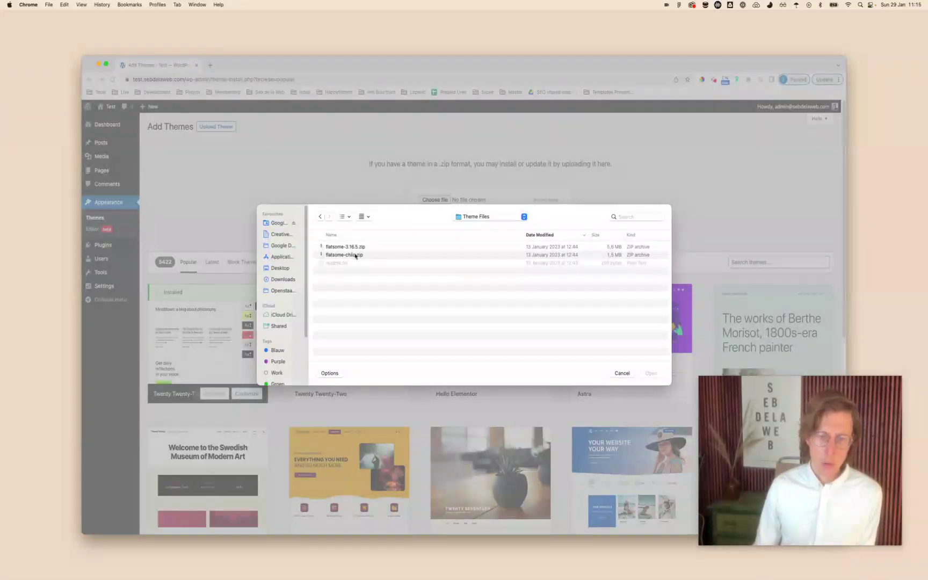
{"action": "left_click", "coordinate": [359, 247]}
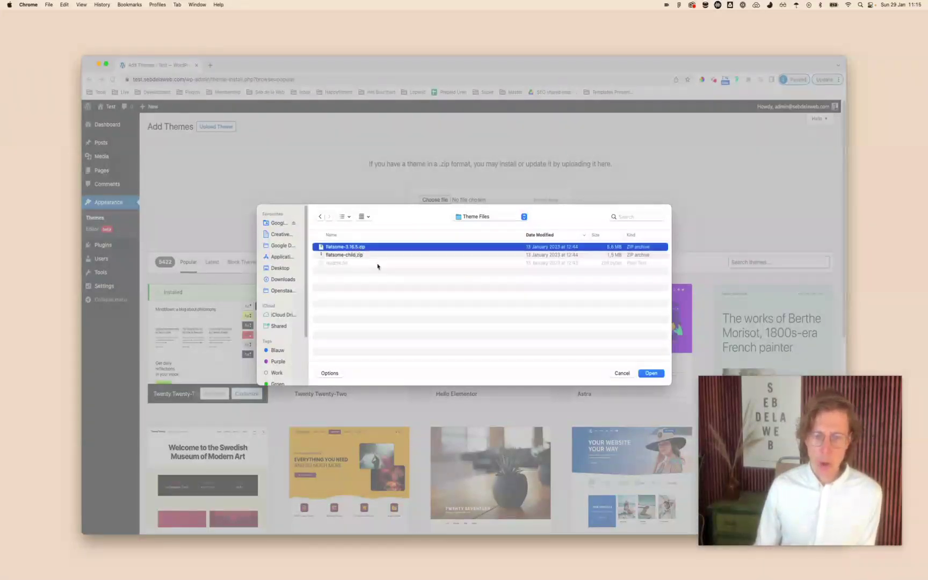
{"action": "left_click", "coordinate": [650, 374]}
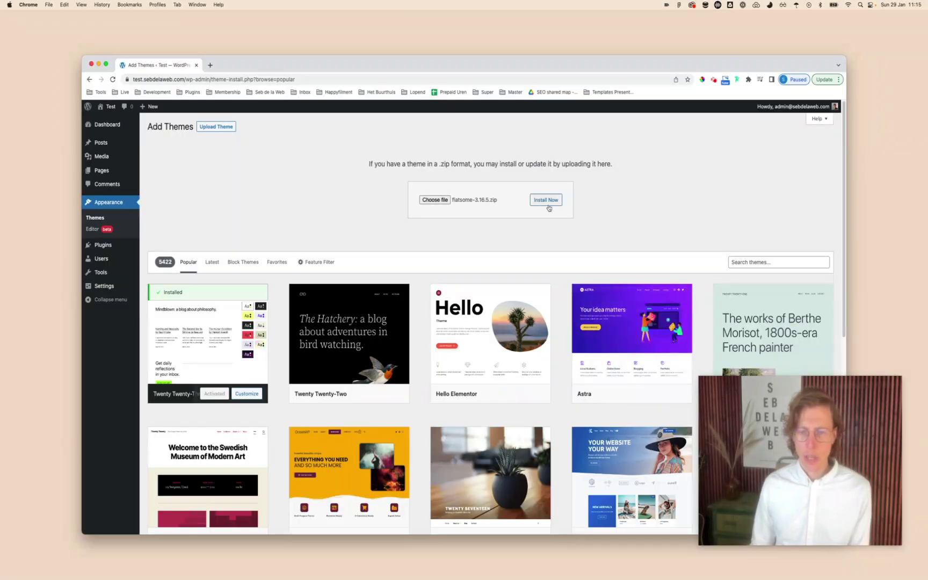
{"action": "left_click", "coordinate": [547, 202]}
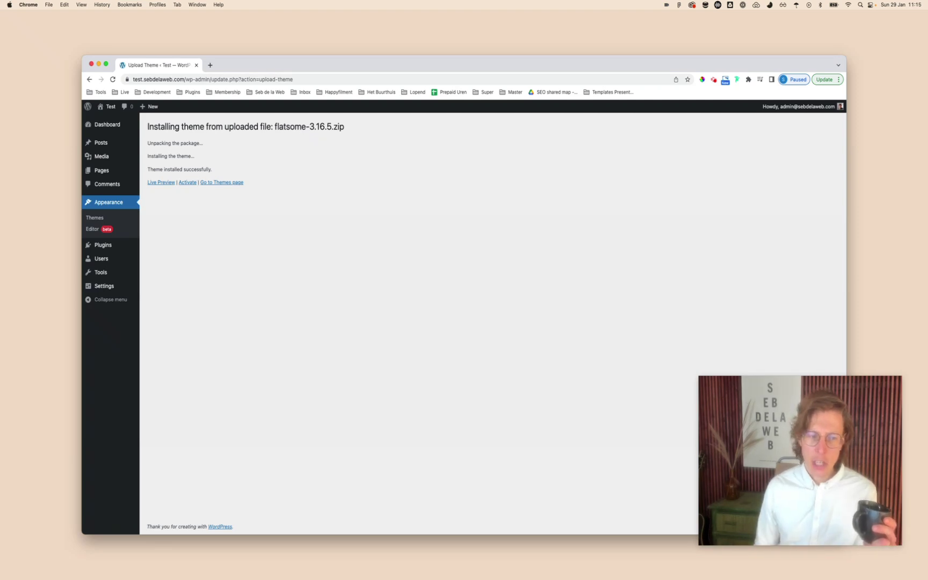
{"action": "left_click", "coordinate": [123, 203]}
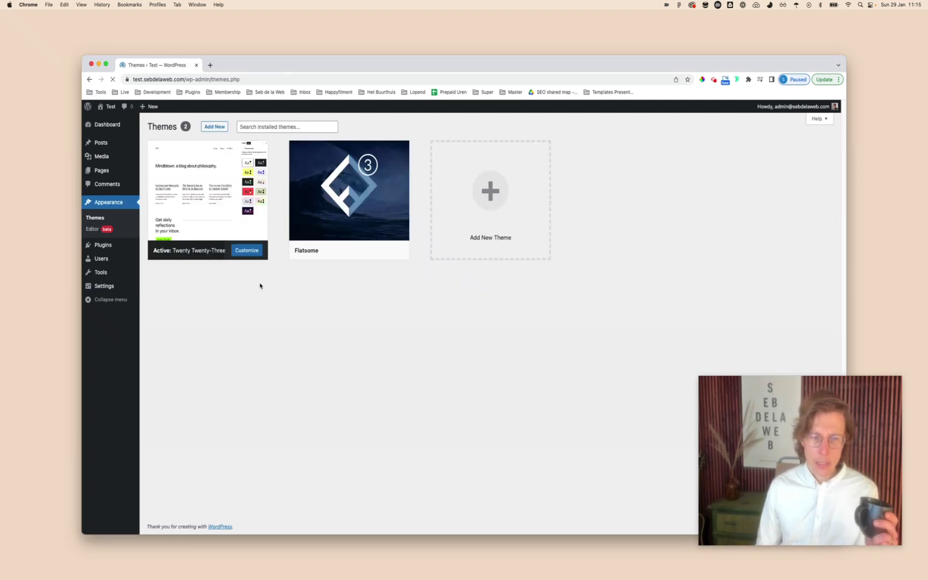
Upload and install flatsome-child.zip through the Add Themes upload form
{"action": "mouse_move", "coordinate": [304, 227]}
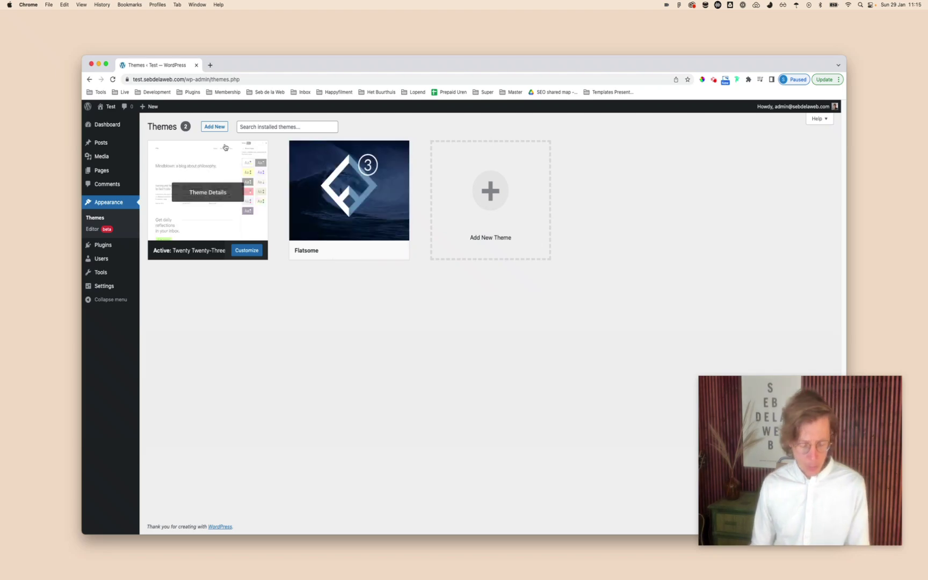
{"action": "left_click", "coordinate": [211, 126]}
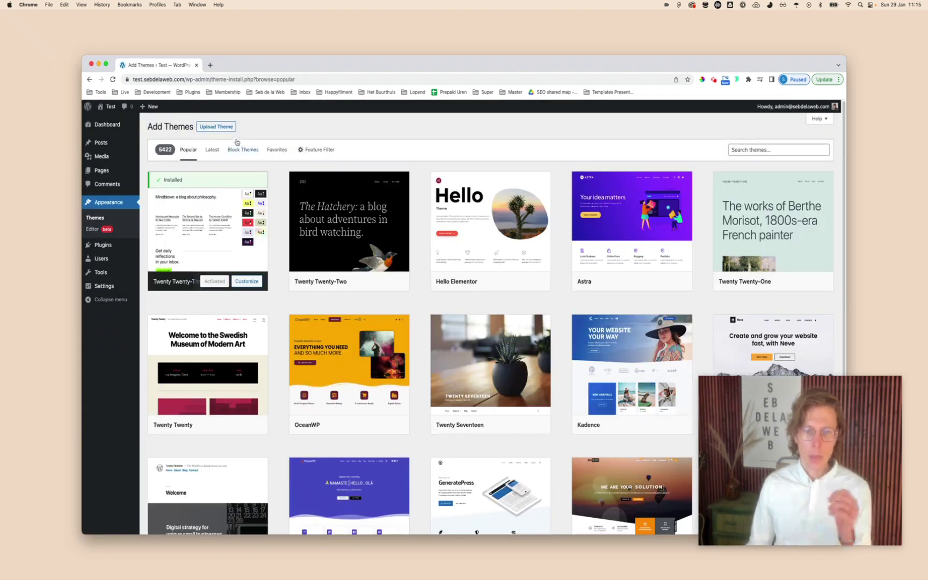
{"action": "left_click", "coordinate": [222, 130]}
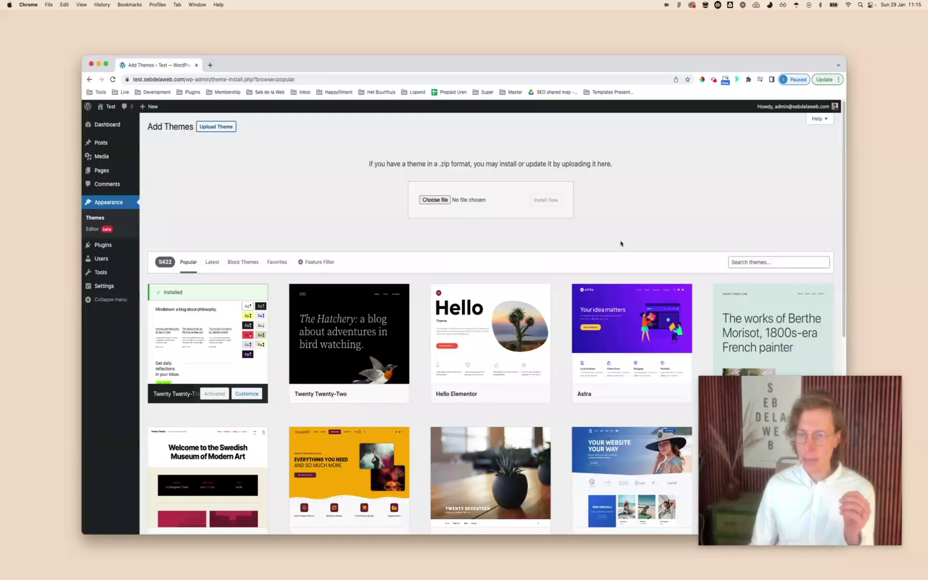
{"action": "left_click", "coordinate": [441, 198]}
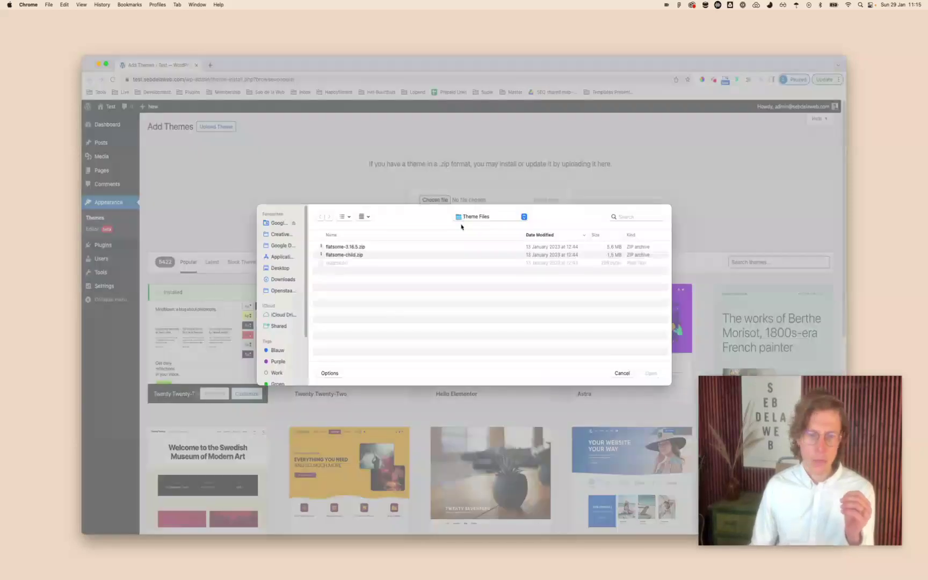
{"action": "left_click", "coordinate": [350, 256]}
{"action": "left_click", "coordinate": [651, 373]}
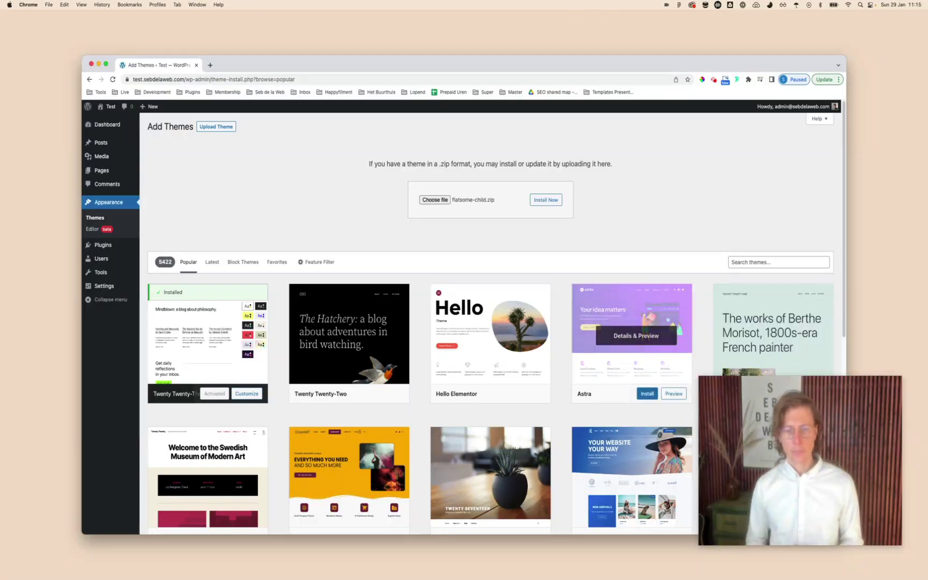
{"action": "left_click", "coordinate": [543, 201]}
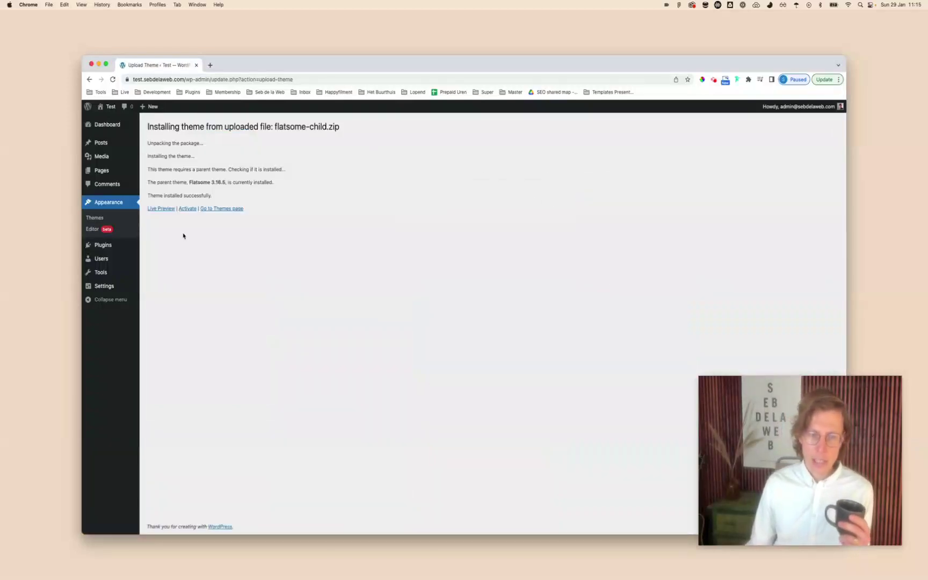
Activate Flatsome Child on the Themes page
{"action": "left_click", "coordinate": [118, 203]}
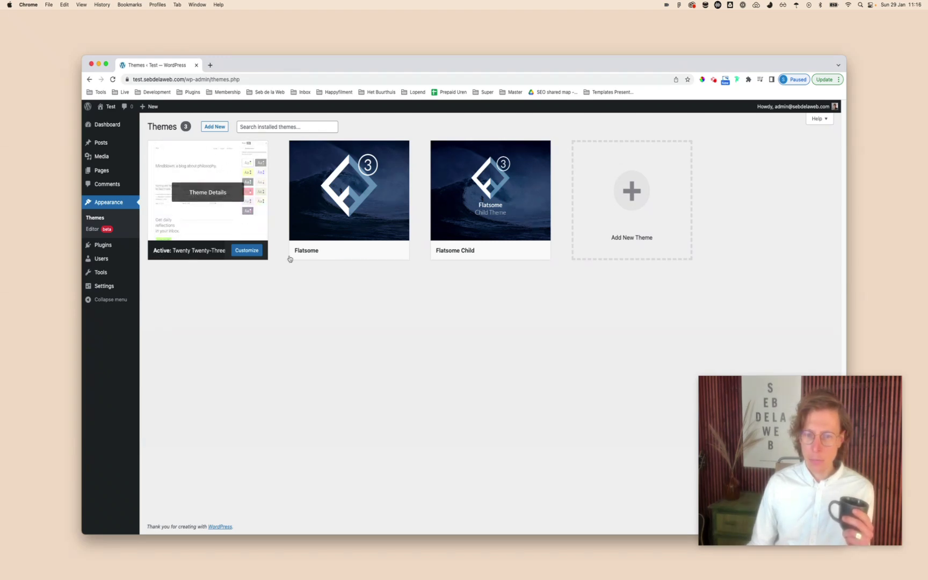
{"action": "mouse_move", "coordinate": [506, 231]}
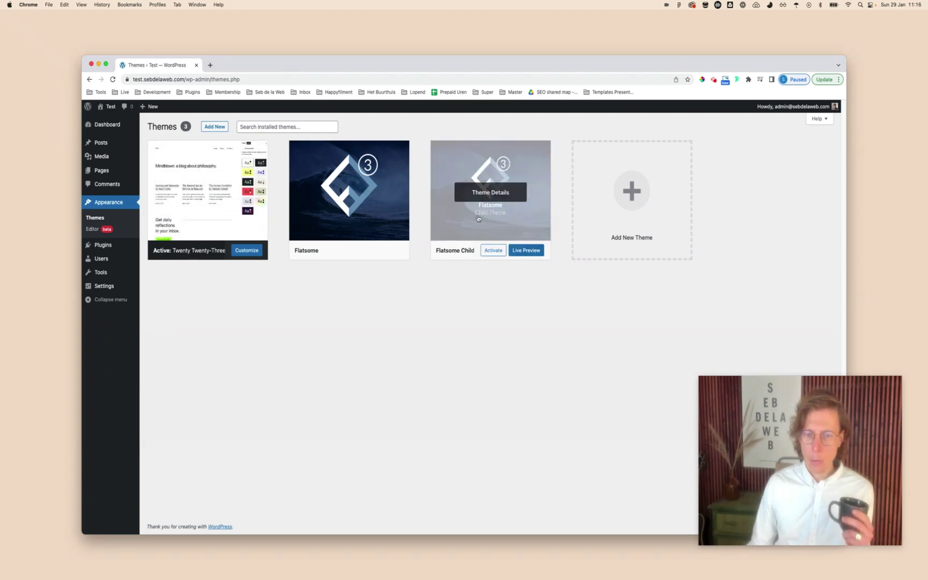
{"action": "left_click", "coordinate": [492, 251]}
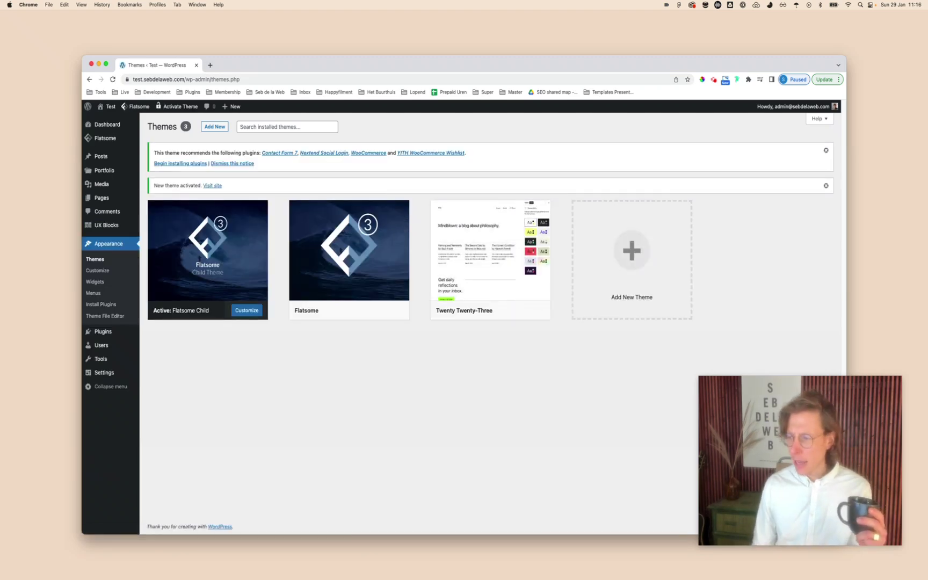
Extract flatsome-3.16.5.zip and flatsome-child.zip in the Theme Files folder
{"action": "key", "text": "super+Tab"}
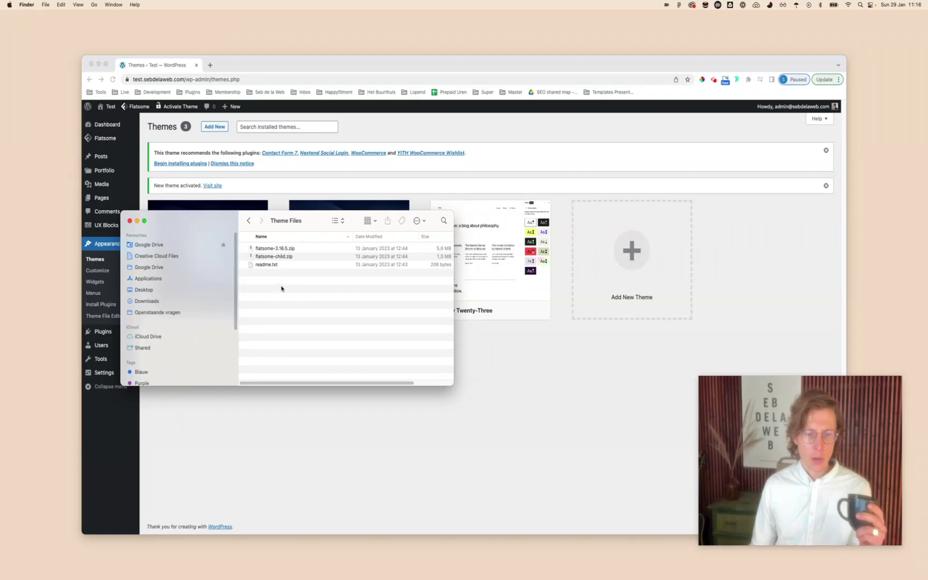
{"action": "key", "text": "Down"}
{"action": "key", "text": "super+o"}
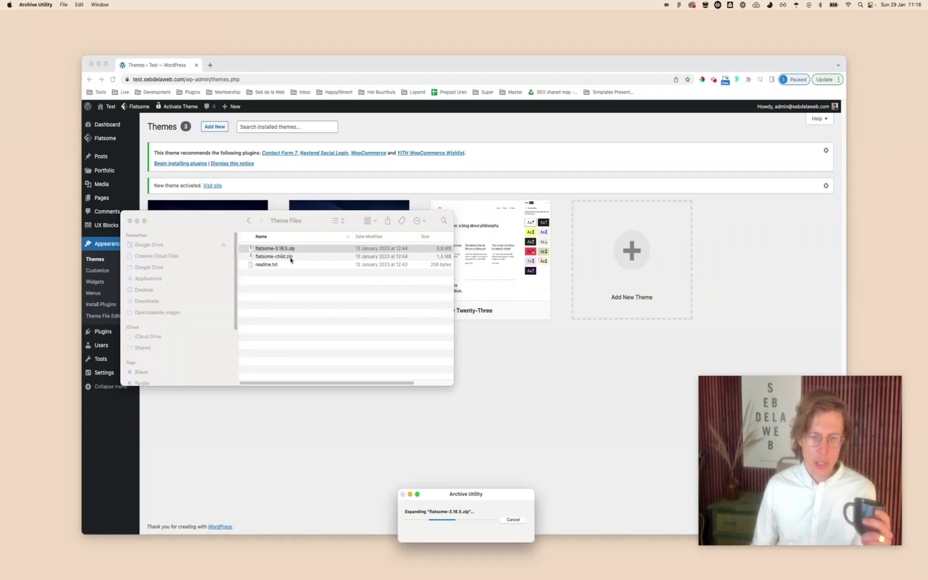
{"action": "double_click", "coordinate": [284, 265]}
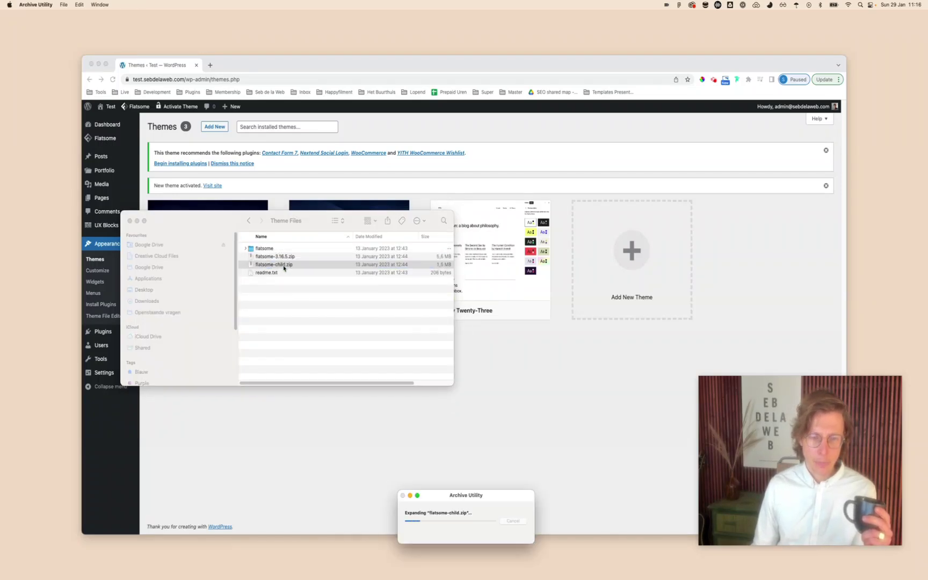
Move the two zip files and readme.txt to the Trash
{"action": "left_click", "coordinate": [272, 257]}
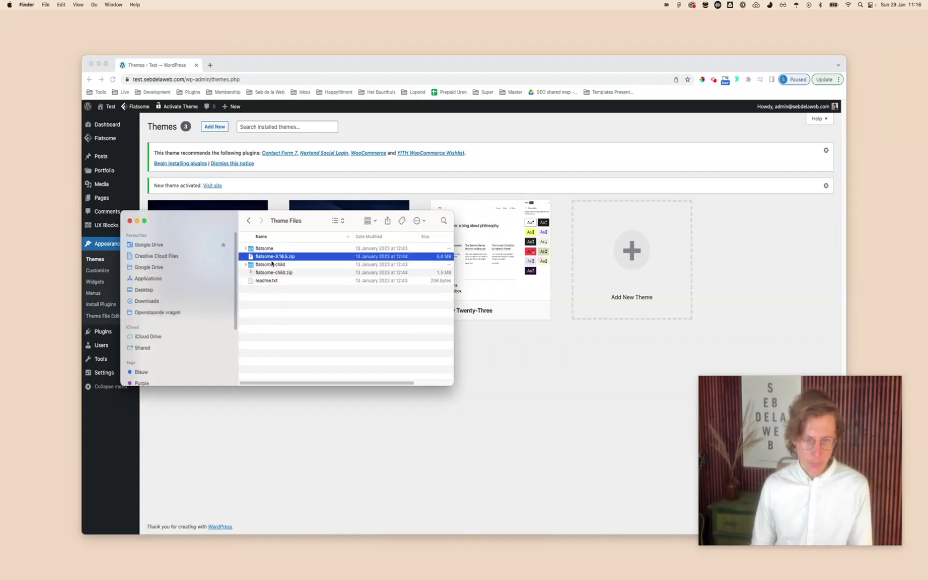
{"action": "left_click", "coordinate": [274, 273], "text": "super"}
{"action": "left_click", "coordinate": [266, 281], "text": "super"}
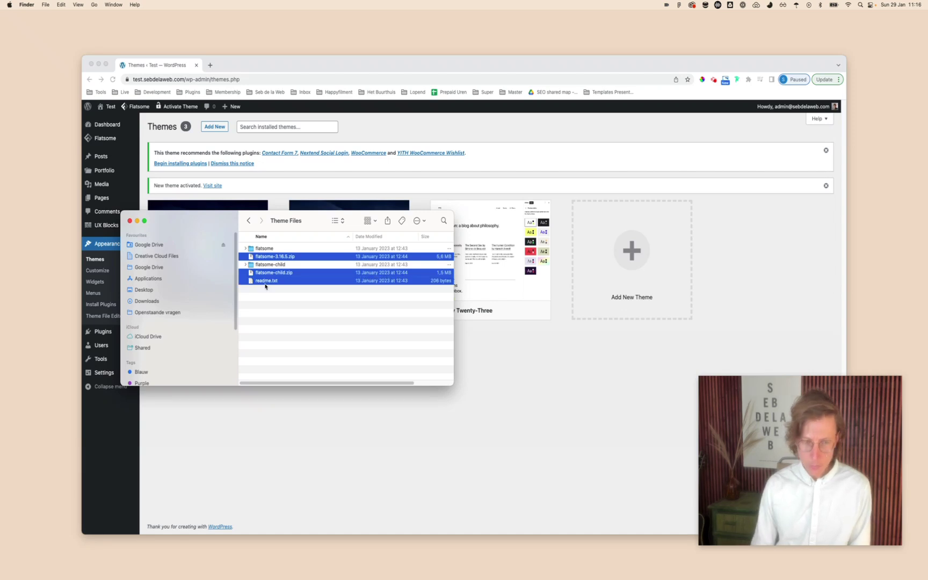
{"action": "key", "text": "super+BackSpace"}
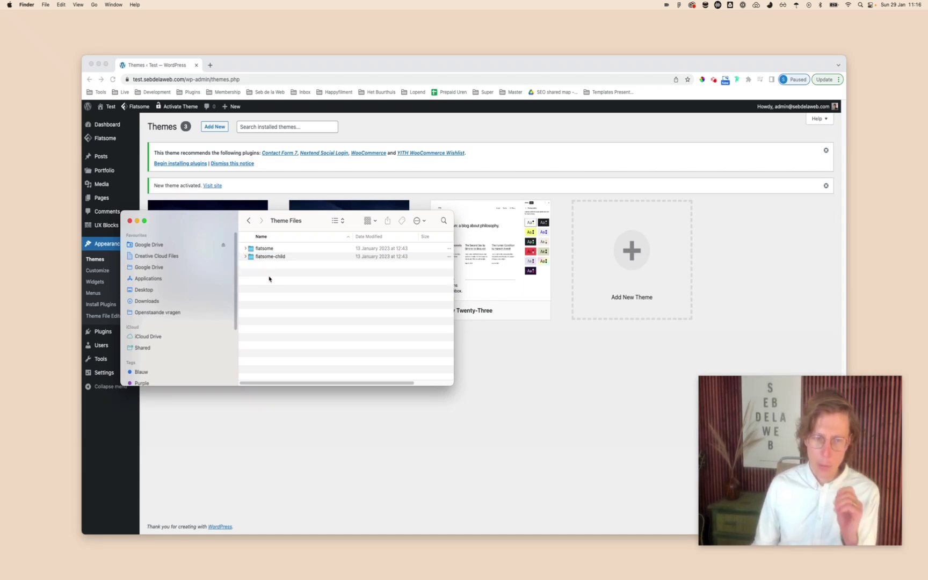
Inspect the extracted flatsome and flatsome-child folders, then bring Chrome back to the front
{"action": "double_click", "coordinate": [266, 250]}
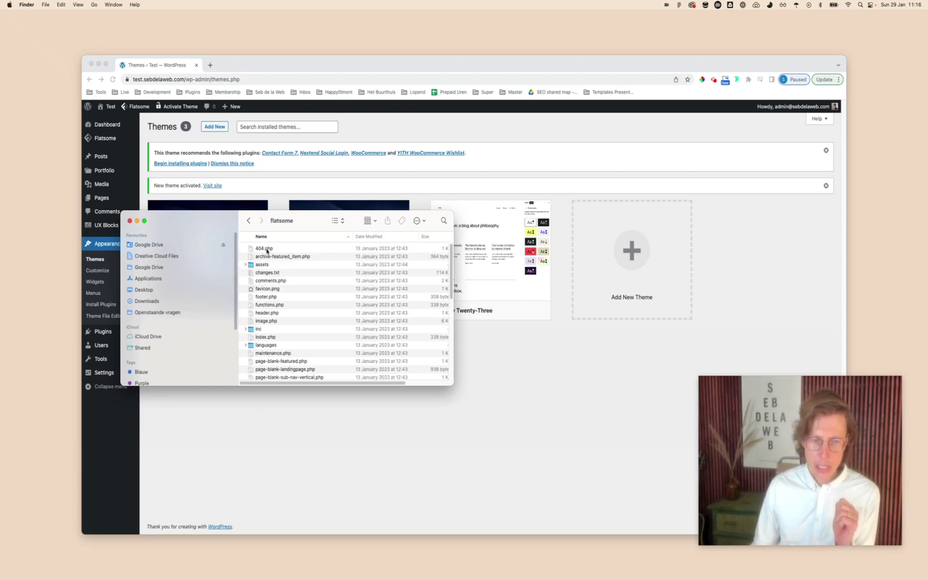
{"action": "scroll", "coordinate": [288, 299], "scroll_direction": "down", "scroll_amount": 5}
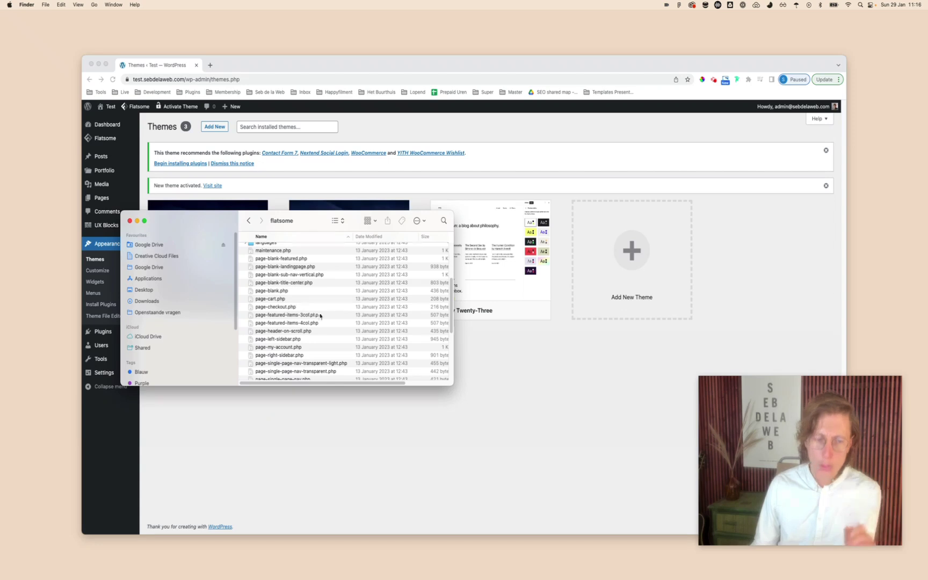
{"action": "scroll", "coordinate": [333, 328], "scroll_direction": "down", "scroll_amount": 5}
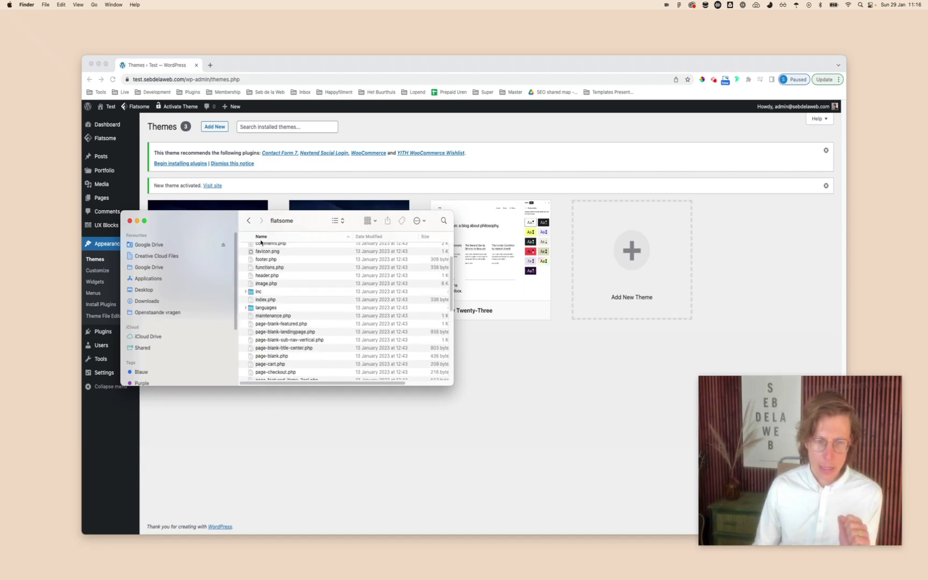
{"action": "left_click", "coordinate": [249, 221]}
{"action": "double_click", "coordinate": [268, 256]}
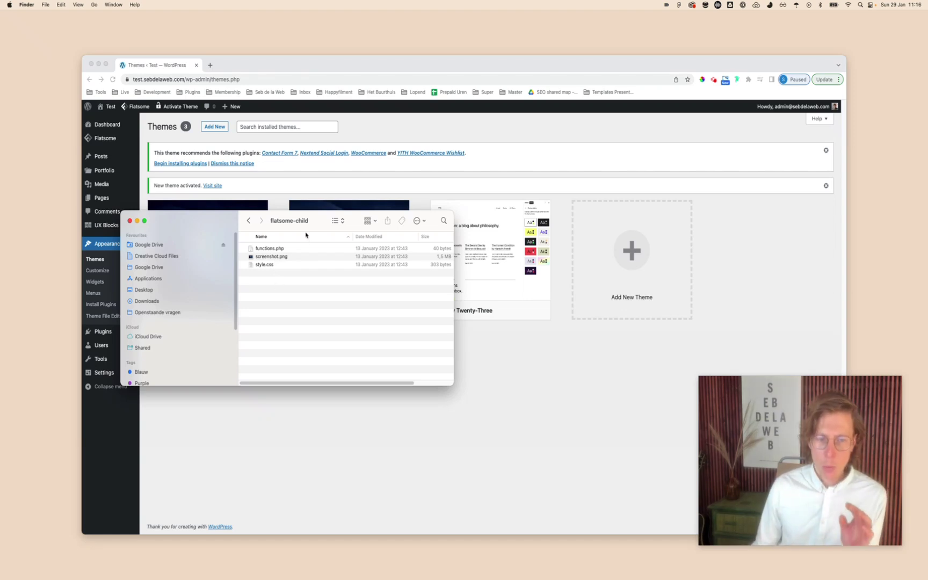
{"action": "left_click", "coordinate": [317, 196]}
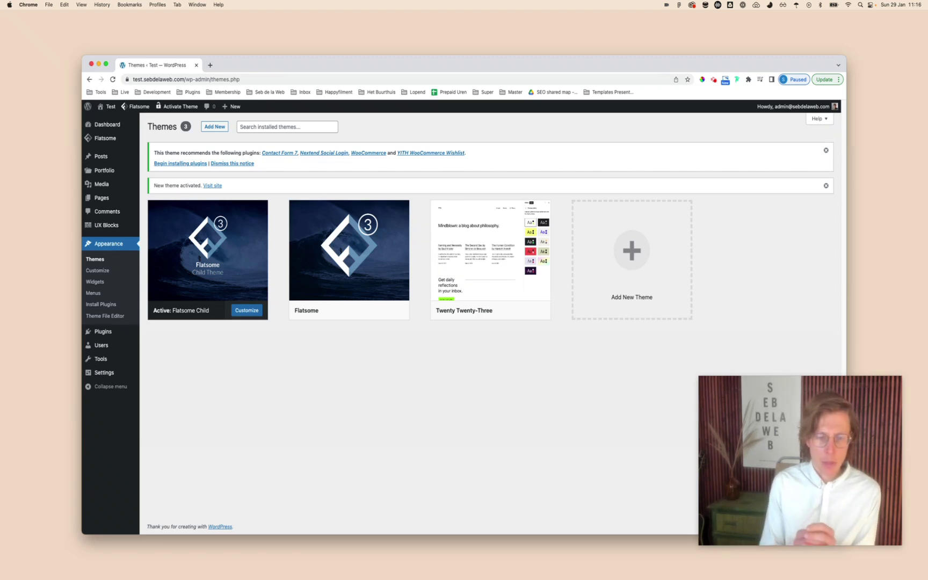
Return Finder to the Theme Files folder and switch back to the WordPress Themes page
{"action": "key", "text": "super+Tab"}
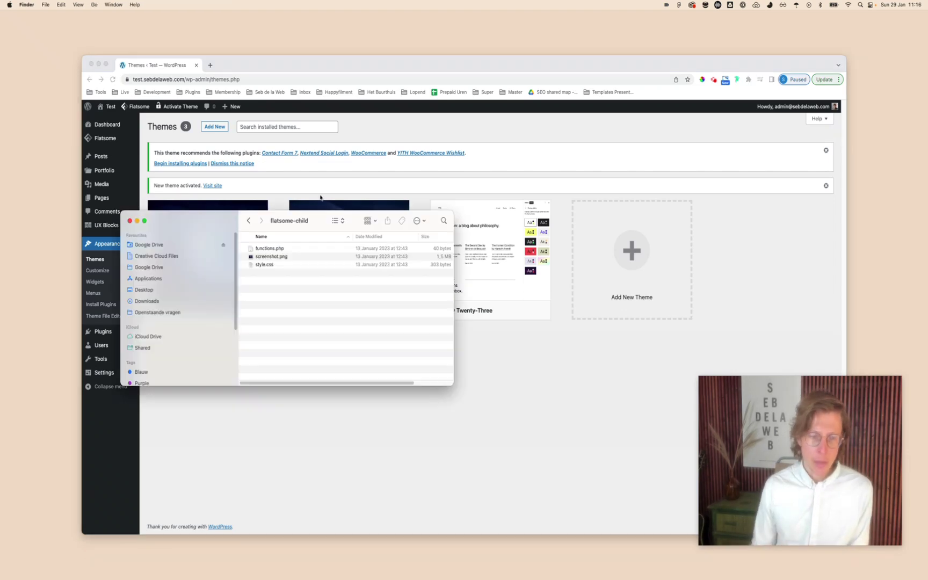
{"action": "left_click", "coordinate": [248, 221]}
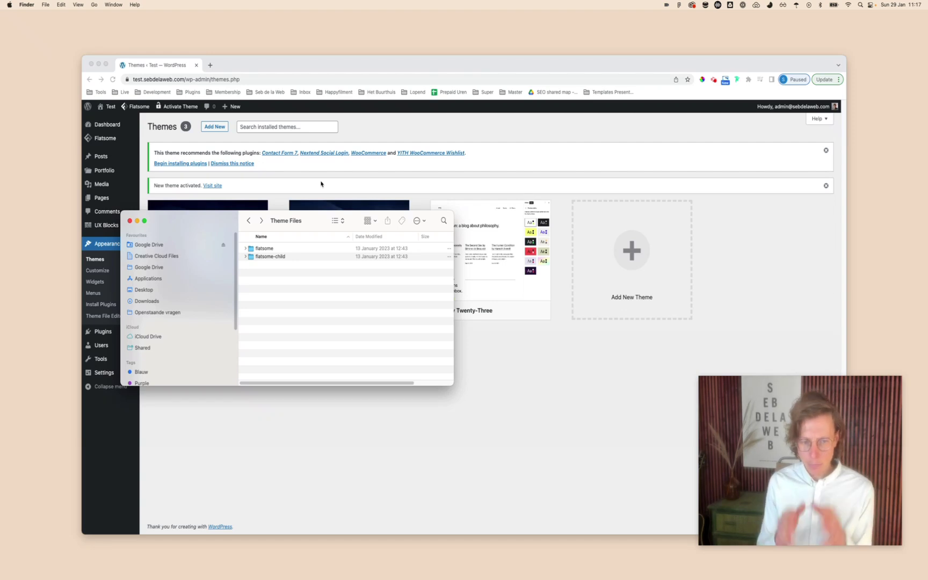
{"action": "left_click", "coordinate": [499, 351]}
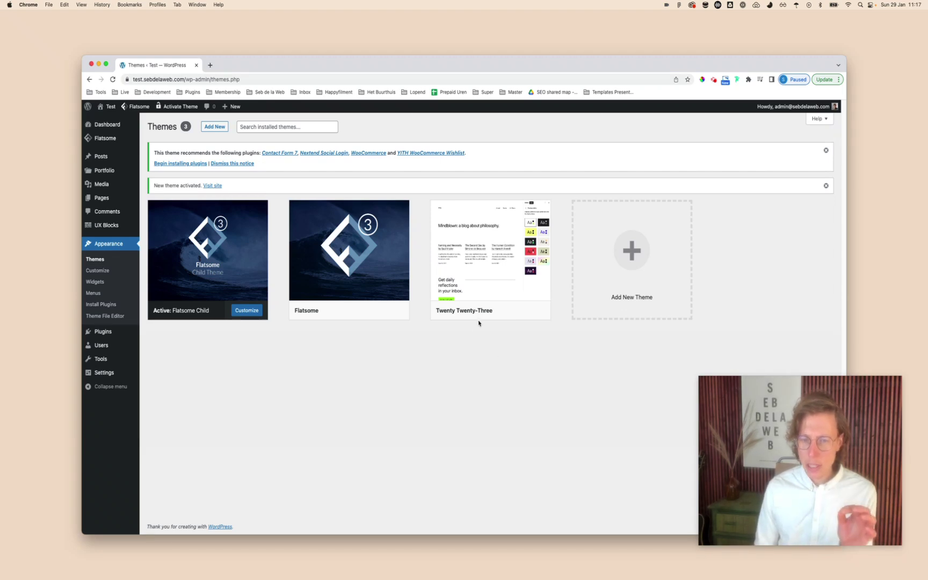
Delete Twenty Twenty-Three from its Theme Details and confirm the deletion prompt
{"action": "mouse_move", "coordinate": [486, 309]}
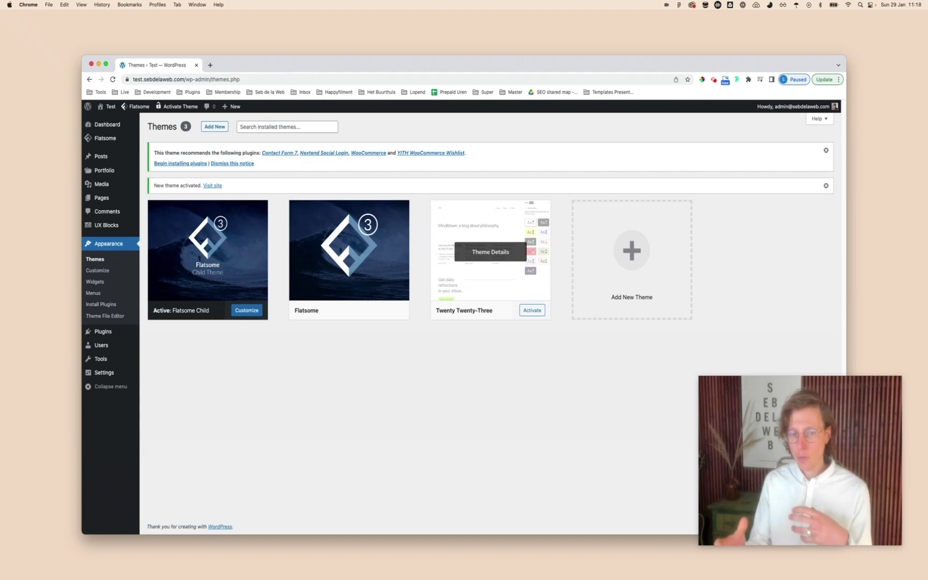
{"action": "left_click", "coordinate": [487, 286]}
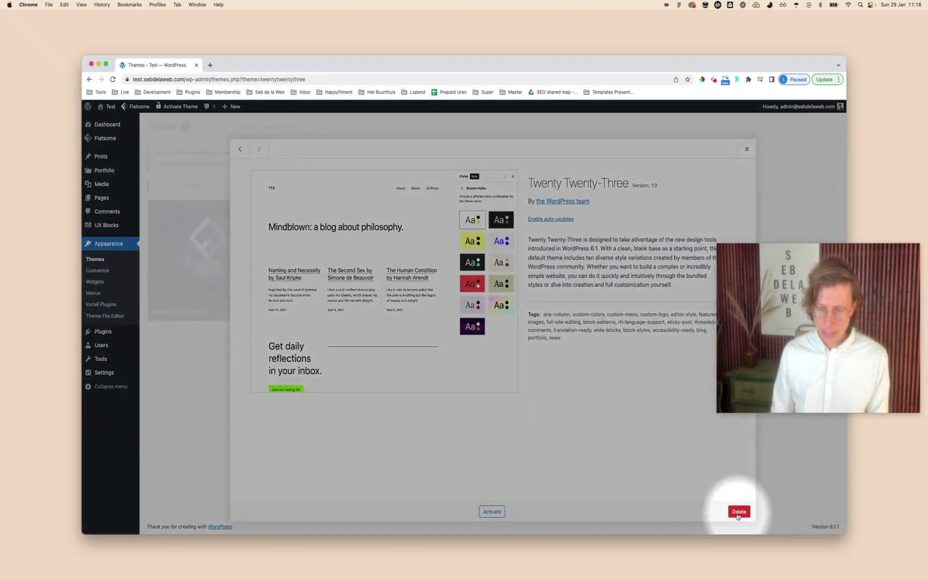
{"action": "left_click", "coordinate": [738, 513]}
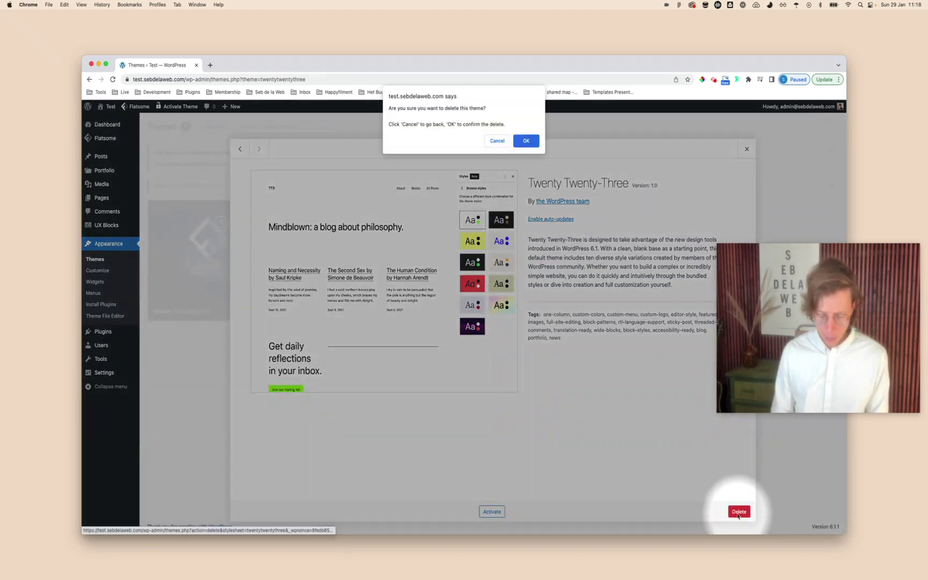
{"action": "left_click", "coordinate": [533, 141]}
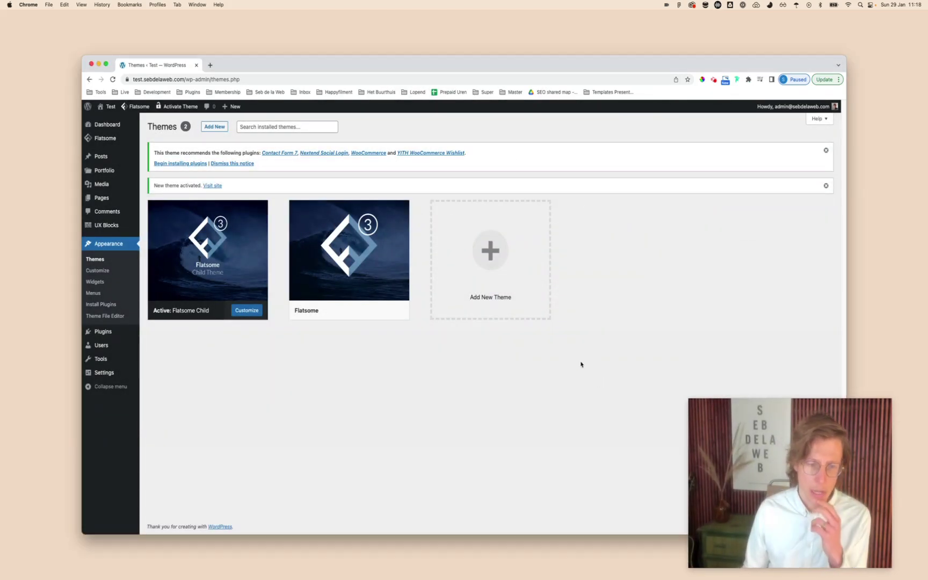
Close the recommended-plugins notice at the top of the Themes page with its X
{"action": "mouse_move", "coordinate": [331, 303]}
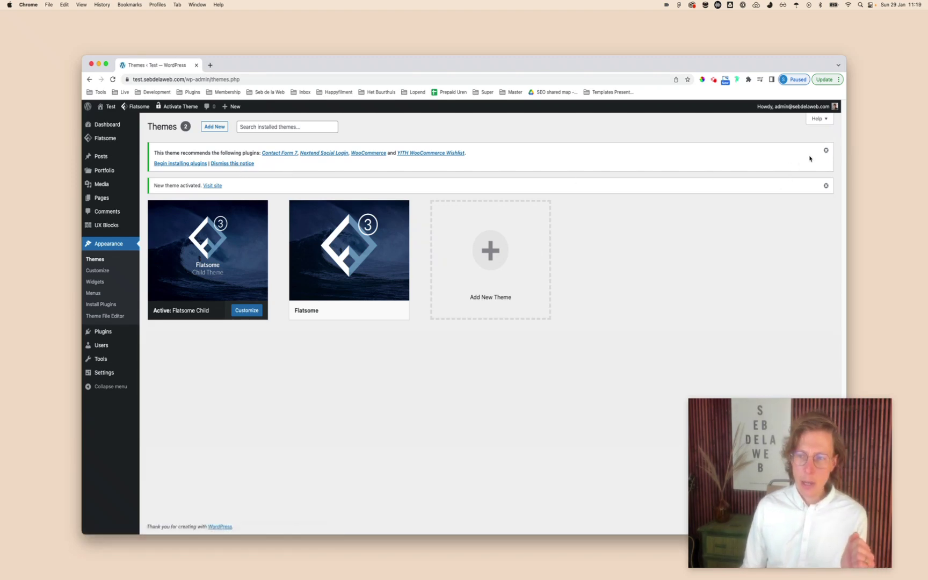
{"action": "left_click", "coordinate": [826, 150]}
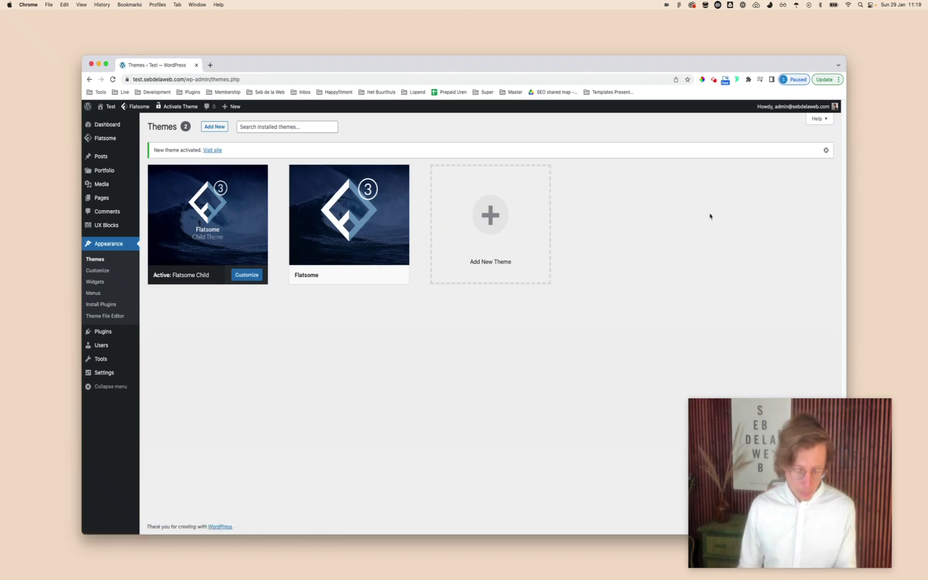
Reload the Themes page and dismiss the recommended plugins banner that reappeared
{"action": "key", "text": "super+r"}
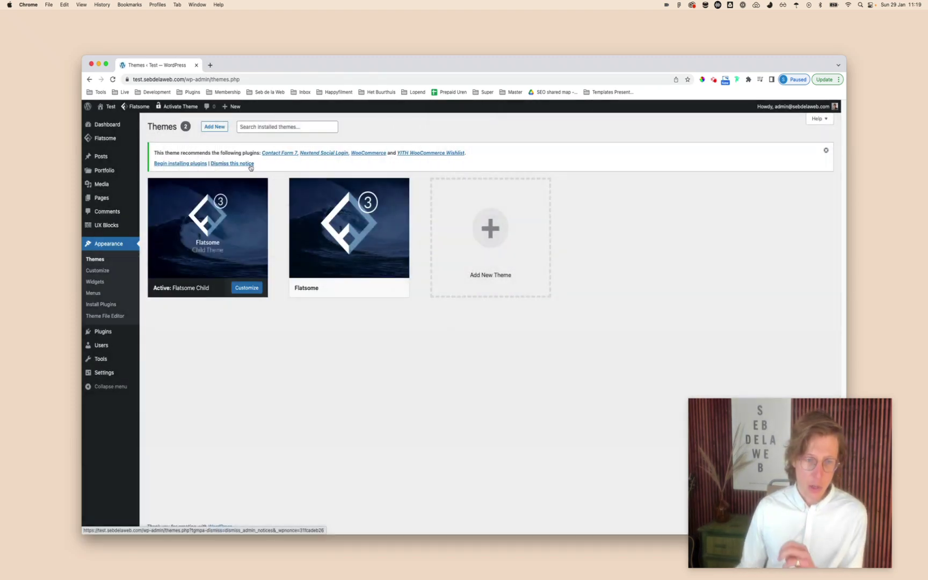
{"action": "left_click", "coordinate": [250, 164]}
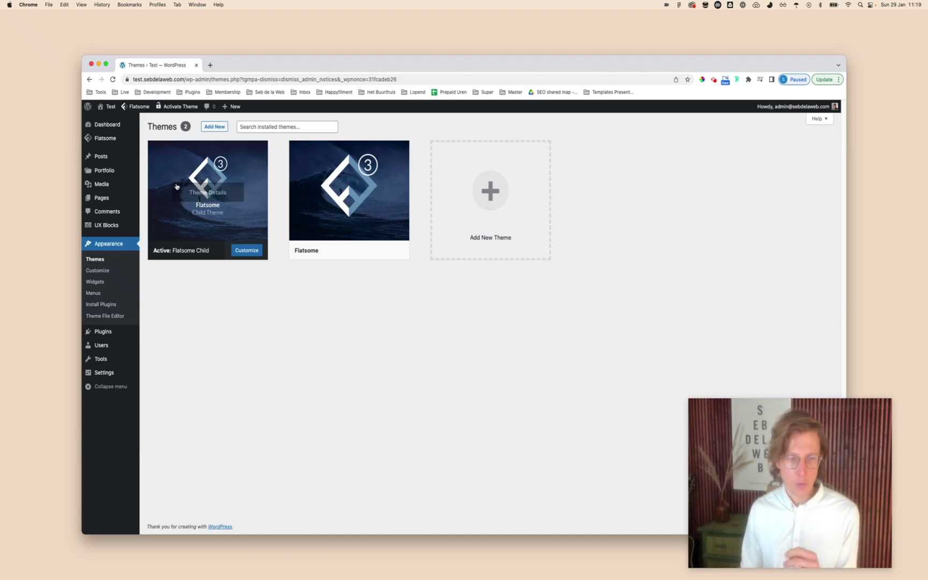
{"action": "mouse_move", "coordinate": [120, 137]}
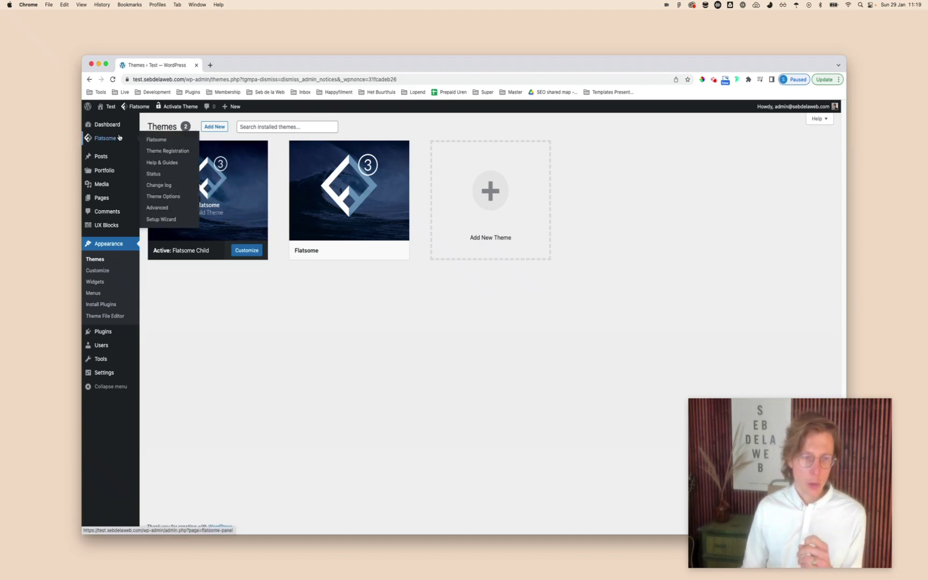
Go to Flatsome's Theme Registration page from the sidebar
{"action": "left_click", "coordinate": [179, 153]}
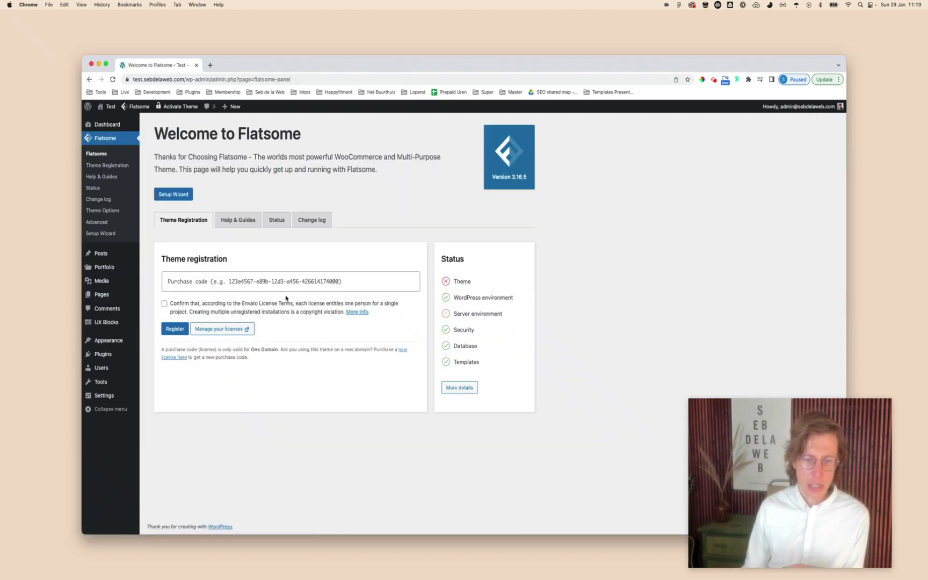
Open the Flatsome license manager in a new tab, review the licenses, and collapse studioddo.nl
{"action": "left_click", "coordinate": [234, 328]}
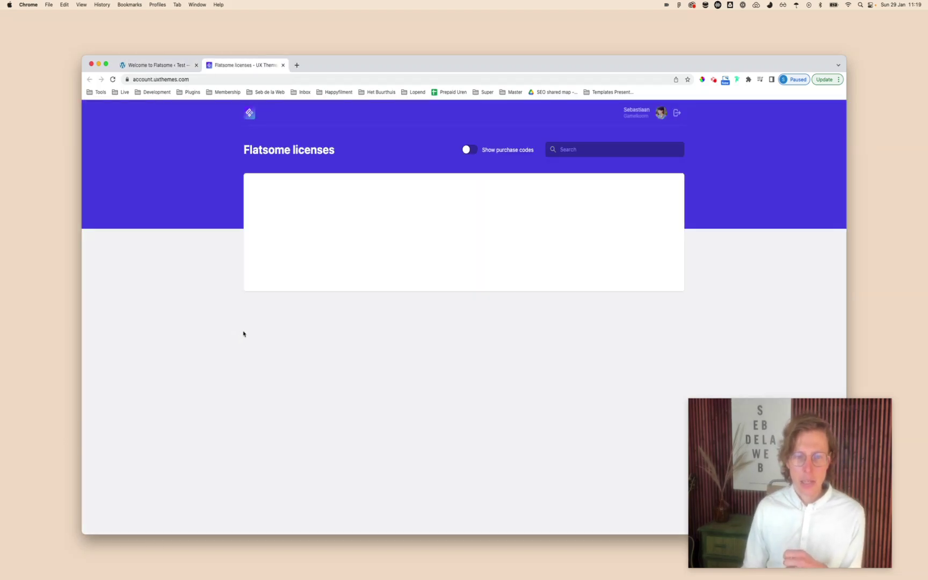
{"action": "scroll", "coordinate": [430, 303], "scroll_direction": "down", "scroll_amount": 8}
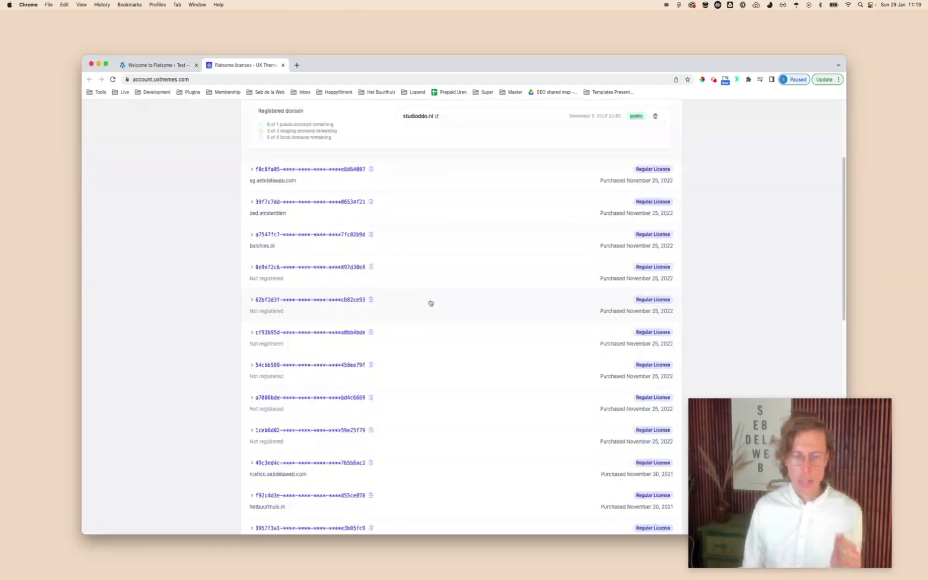
{"action": "scroll", "coordinate": [430, 304], "scroll_direction": "up", "scroll_amount": 1}
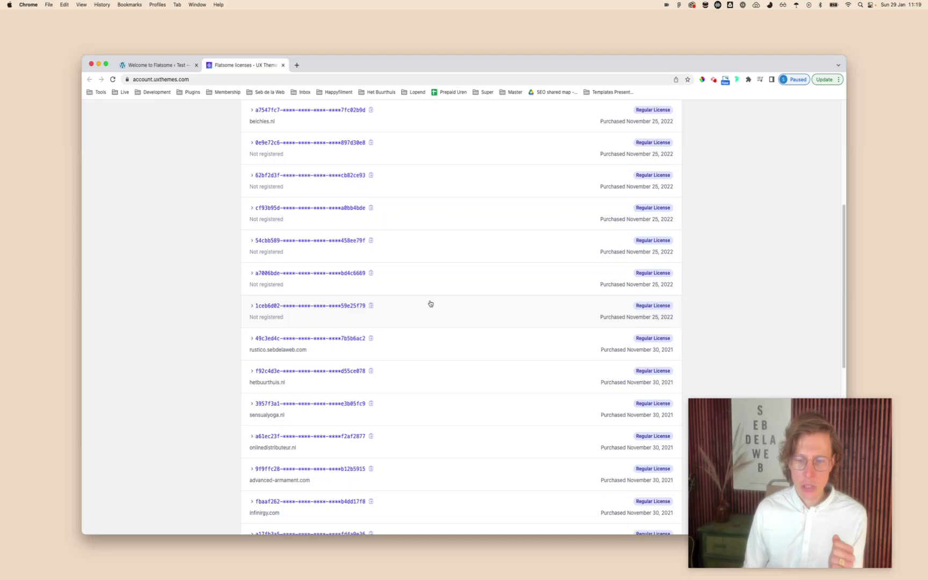
{"action": "scroll", "coordinate": [427, 303], "scroll_direction": "up", "scroll_amount": 2}
{"action": "scroll", "coordinate": [427, 302], "scroll_direction": "up", "scroll_amount": 2}
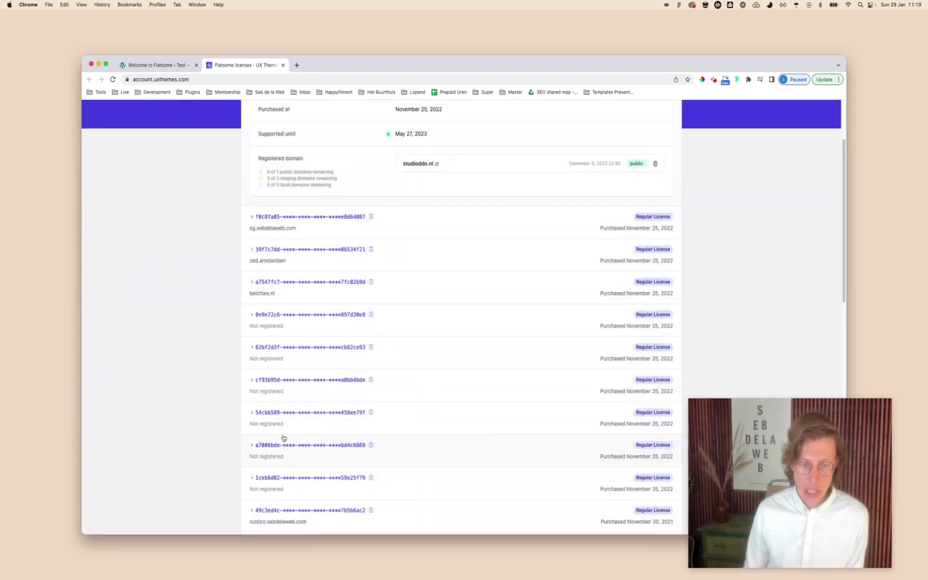
{"action": "scroll", "coordinate": [267, 274], "scroll_direction": "up", "scroll_amount": 3}
{"action": "left_click", "coordinate": [400, 170]}
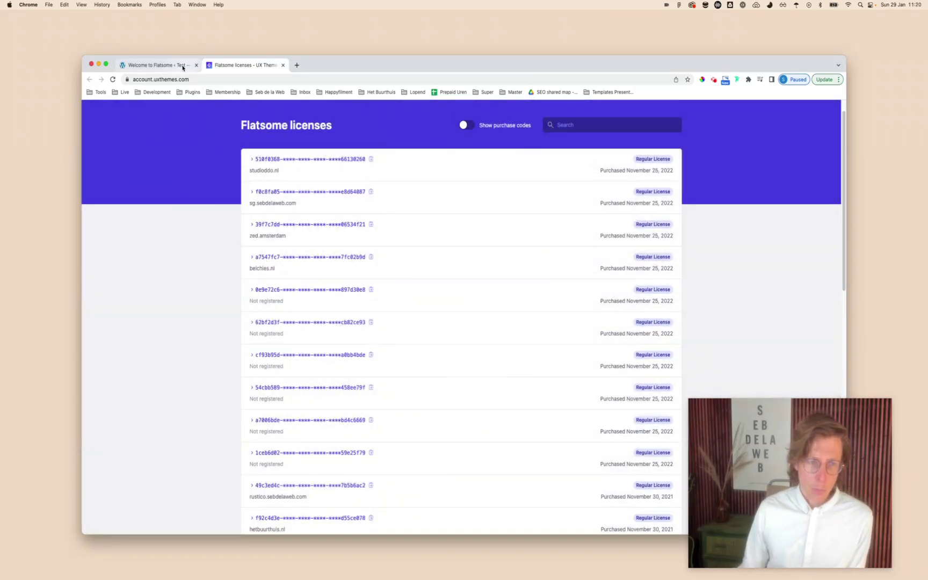
{"action": "left_click", "coordinate": [156, 65]}
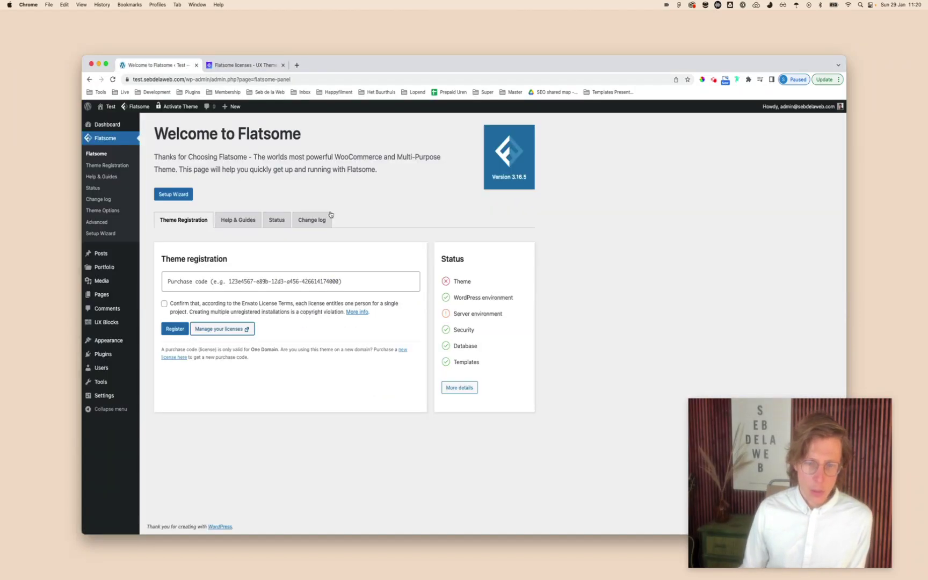
Check Flatsome's detailed status report, then return to the registration form
{"action": "left_click", "coordinate": [459, 387]}
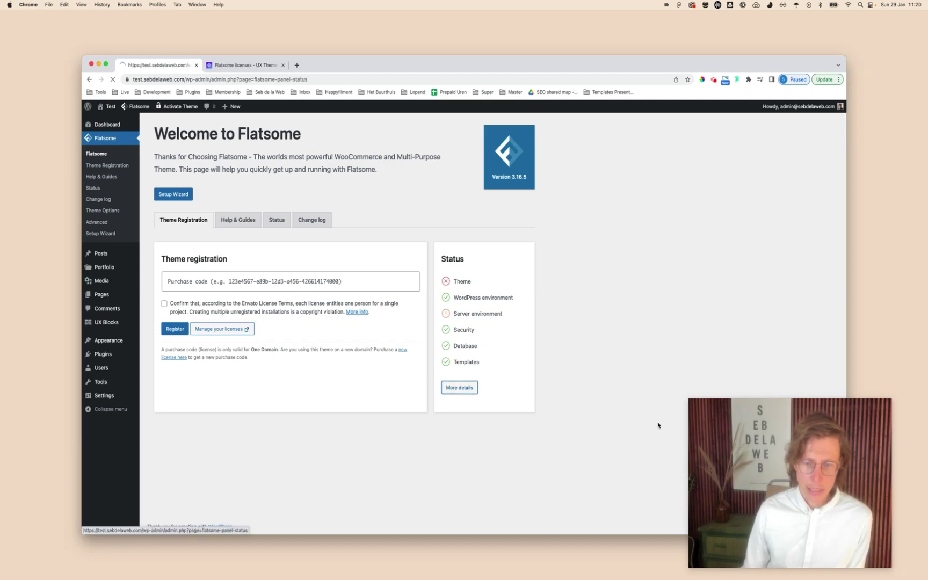
{"action": "left_click_drag", "start_coordinate": [747, 424], "coordinate": [753, 492]}
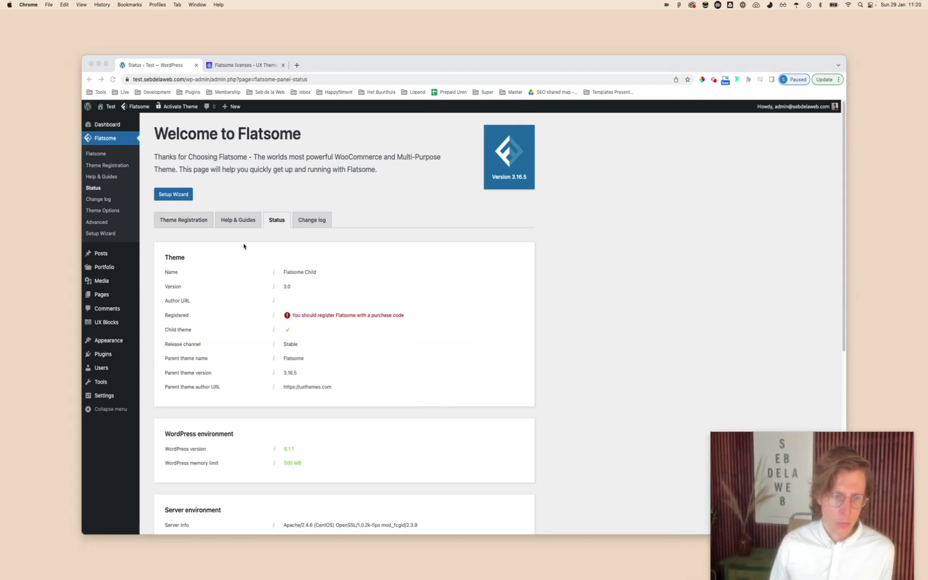
{"action": "left_click", "coordinate": [186, 225]}
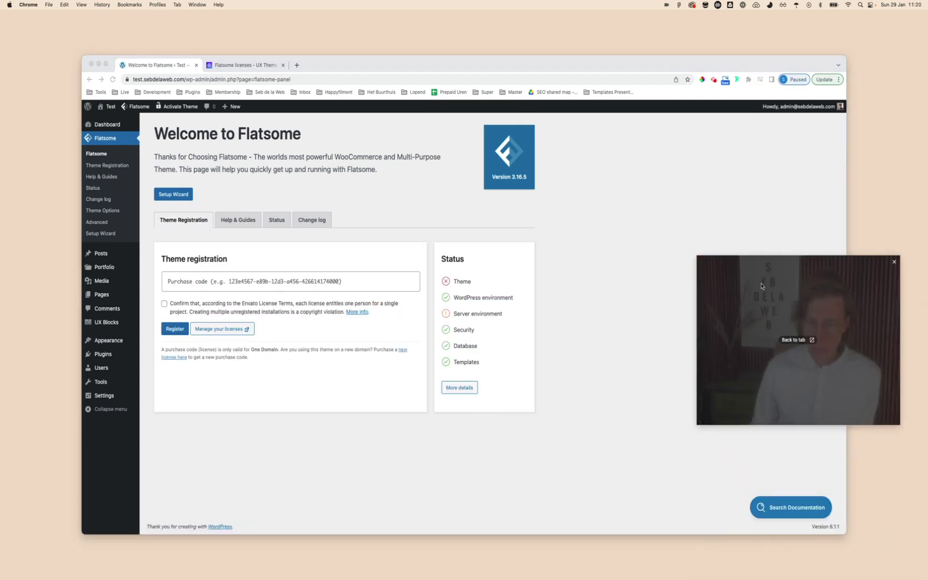
Read the Theme license/registration help article noting 5 local and 3 staging sites per license
{"action": "left_click", "coordinate": [782, 505]}
{"action": "left_click_drag", "start_coordinate": [793, 319], "coordinate": [597, 455]}
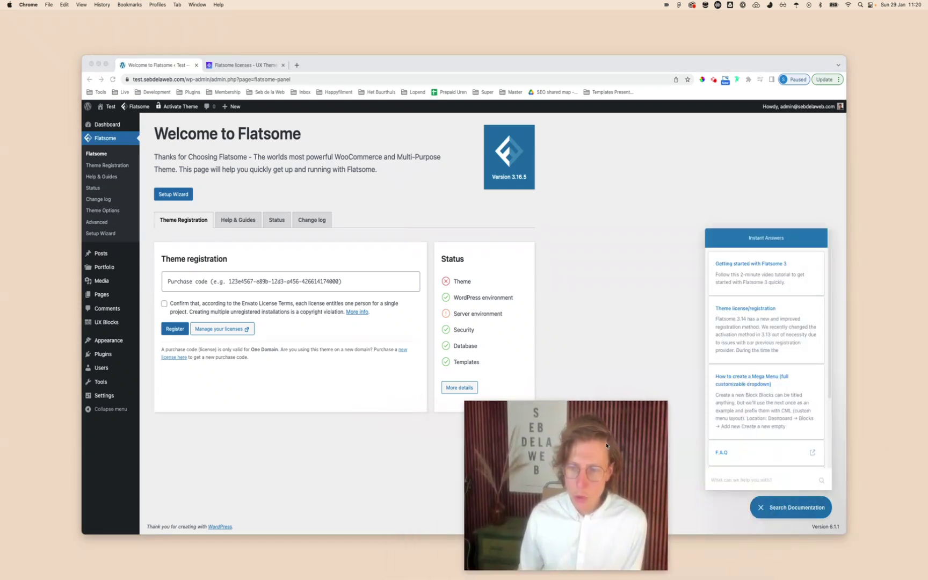
{"action": "left_click", "coordinate": [814, 346]}
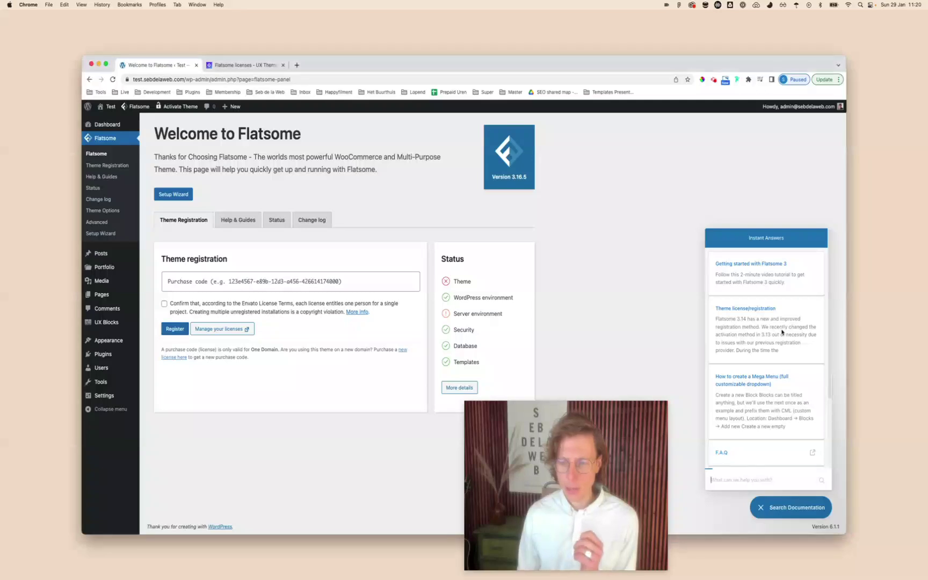
{"action": "left_click", "coordinate": [744, 321]}
{"action": "scroll", "coordinate": [773, 387], "scroll_direction": "down", "scroll_amount": 5}
{"action": "scroll", "coordinate": [789, 392], "scroll_direction": "down", "scroll_amount": 2}
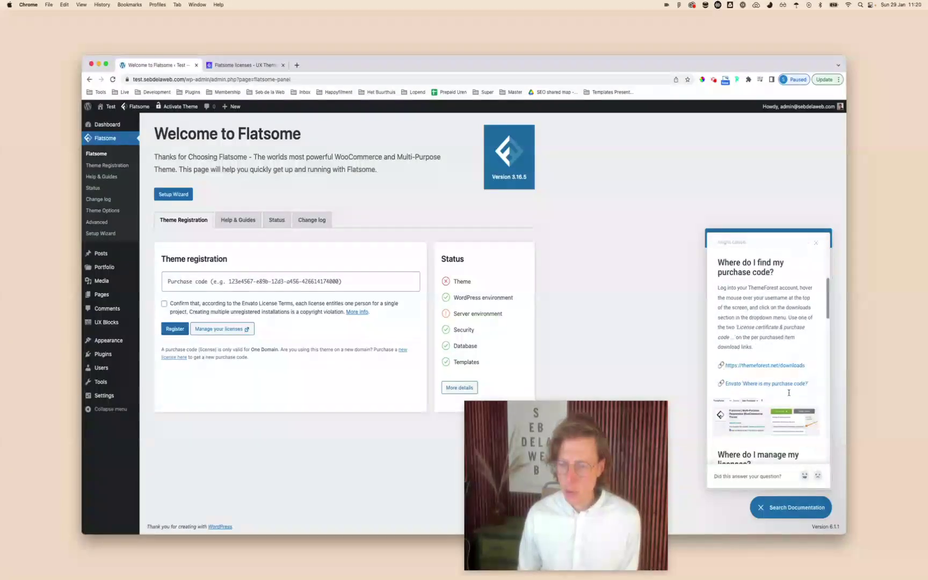
{"action": "scroll", "coordinate": [785, 388], "scroll_direction": "up", "scroll_amount": 6}
{"action": "scroll", "coordinate": [779, 371], "scroll_direction": "down", "scroll_amount": 8}
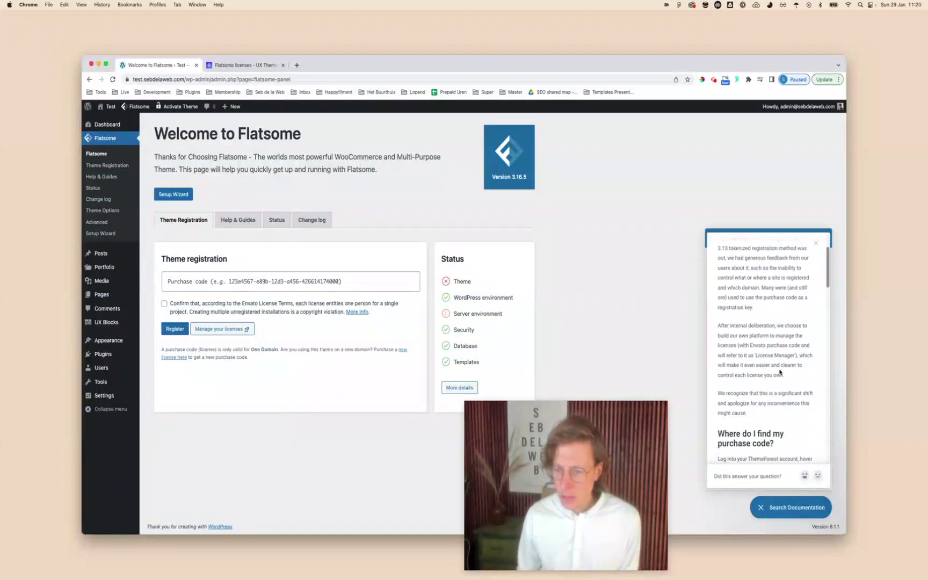
{"action": "scroll", "coordinate": [781, 372], "scroll_direction": "down", "scroll_amount": 10}
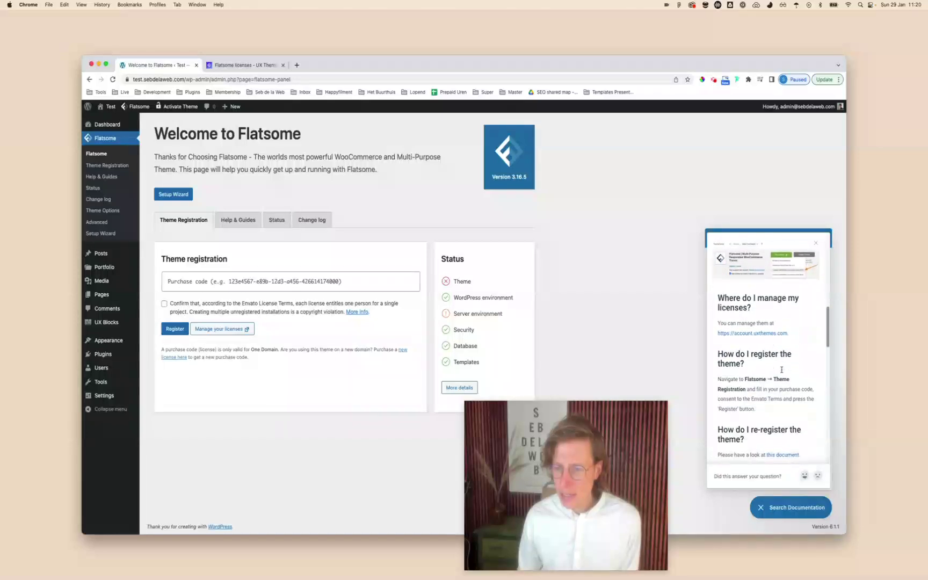
{"action": "scroll", "coordinate": [788, 376], "scroll_direction": "down", "scroll_amount": 1}
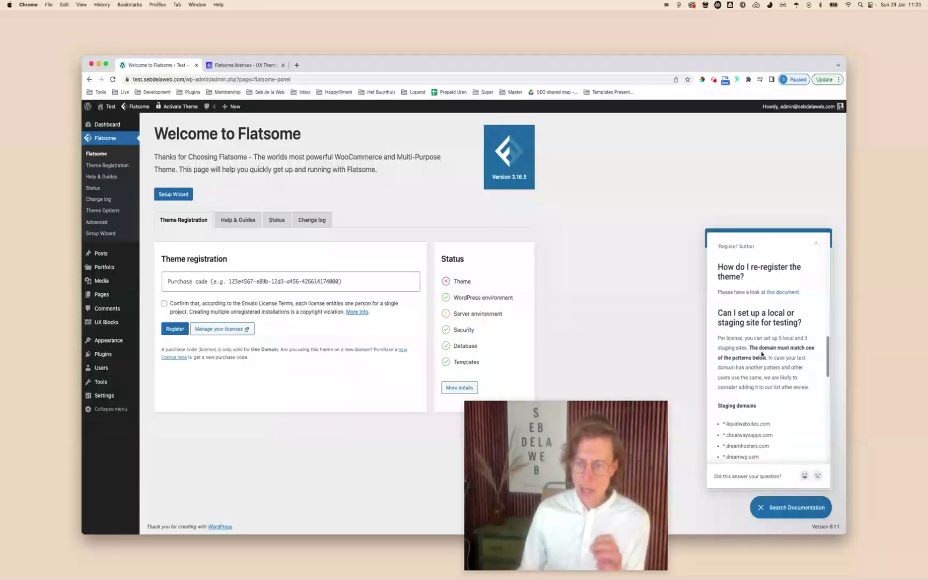
{"action": "left_click_drag", "start_coordinate": [779, 339], "coordinate": [752, 350]}
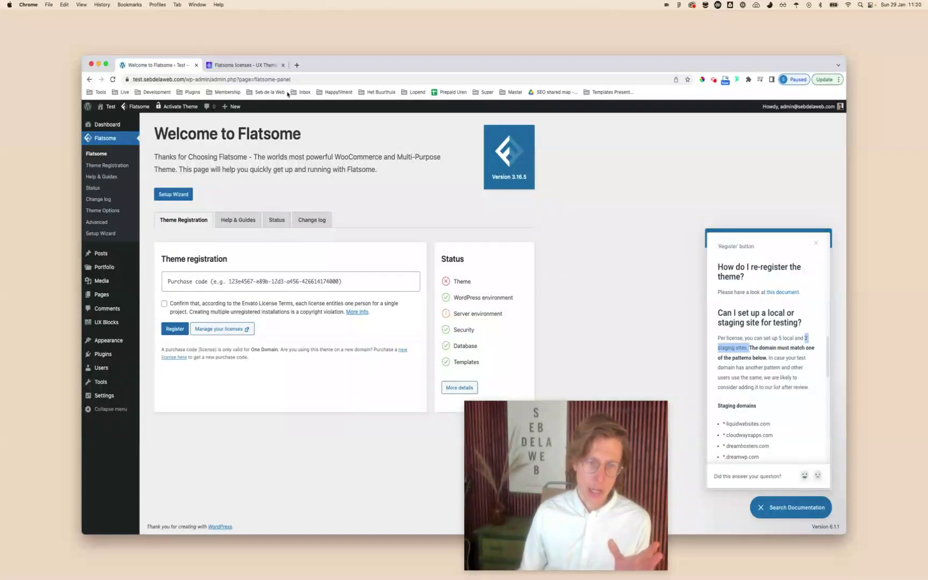
{"action": "left_click", "coordinate": [245, 65]}
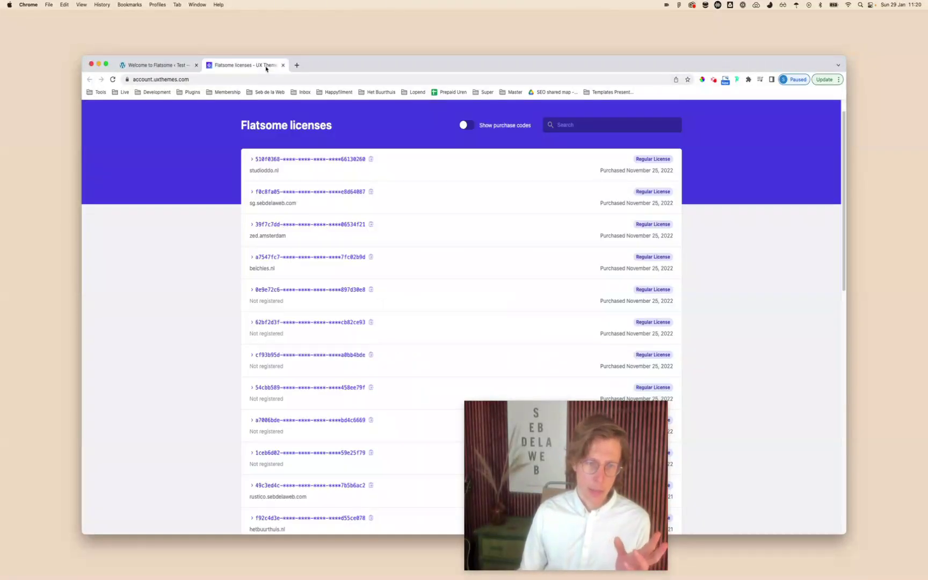
Expand the beichies.nl license: 0 of 1 public, 3 of 3 staging, 5 of 5 local domains left
{"action": "left_click", "coordinate": [369, 273]}
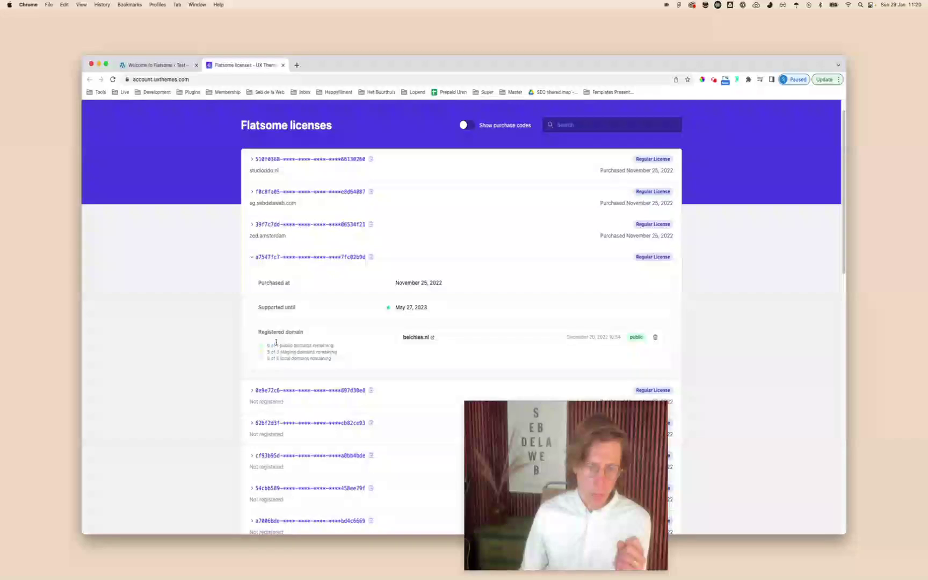
{"action": "left_click_drag", "start_coordinate": [277, 345], "coordinate": [334, 346]}
{"action": "left_click_drag", "start_coordinate": [277, 351], "coordinate": [346, 353]}
{"action": "left_click_drag", "start_coordinate": [276, 359], "coordinate": [346, 362]}
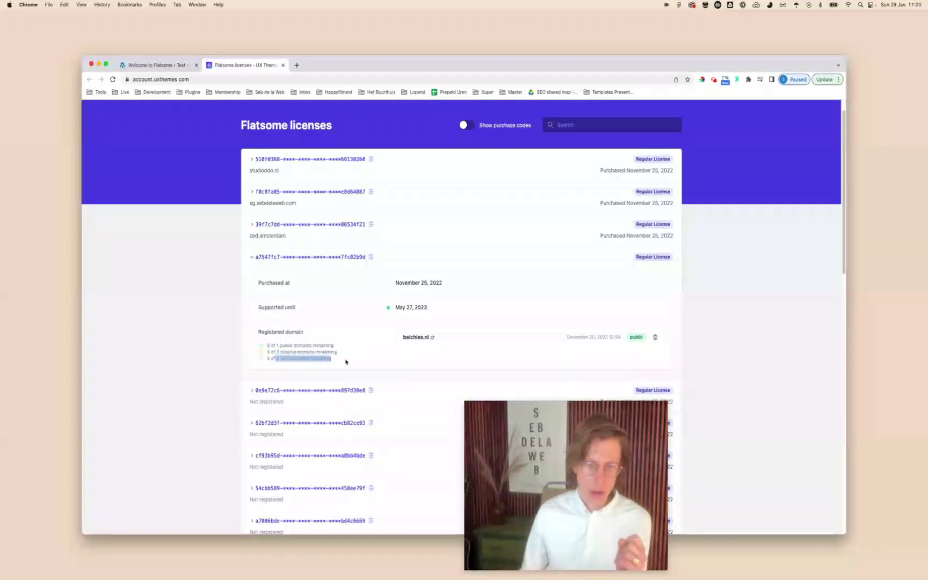
{"action": "left_click", "coordinate": [270, 345]}
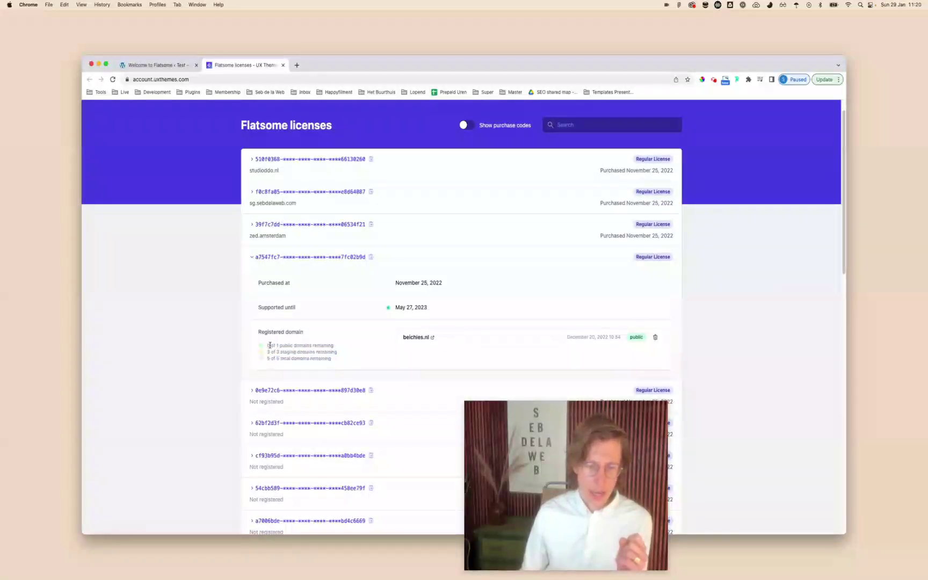
{"action": "left_click_drag", "start_coordinate": [276, 345], "coordinate": [287, 345]}
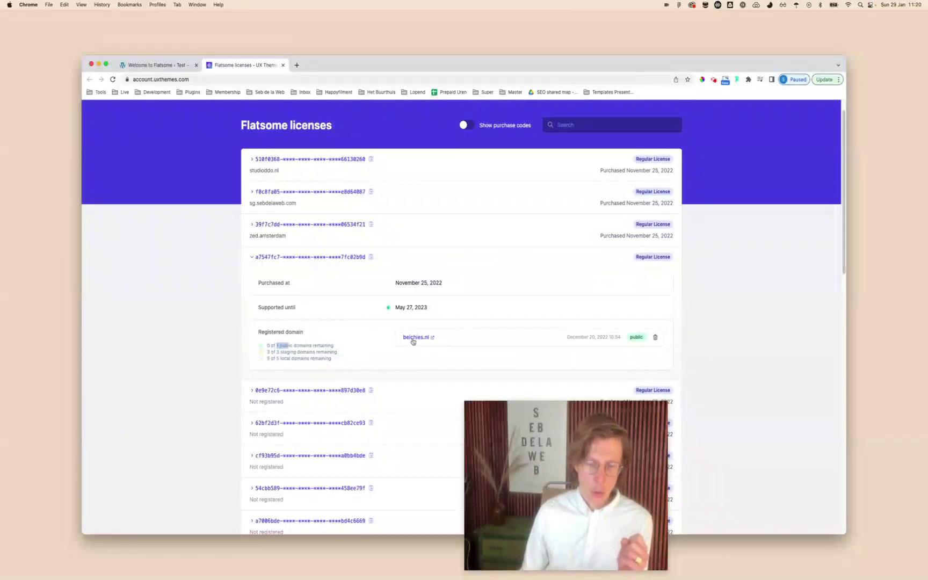
{"action": "key", "text": "super+alt+Left"}
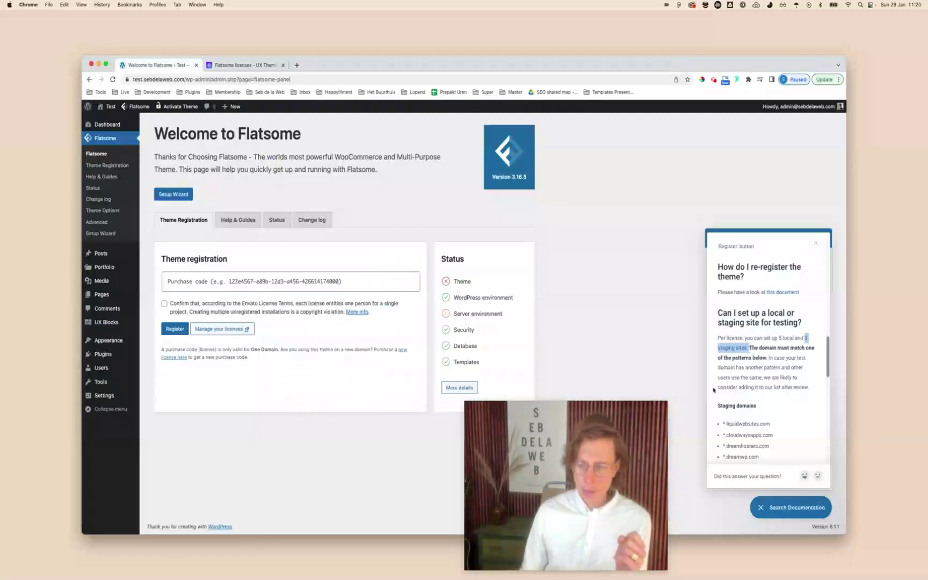
Scroll the help article to the staging subdomains list, noting kinsta.cloud and test
{"action": "scroll", "coordinate": [725, 382], "scroll_direction": "down", "scroll_amount": 3}
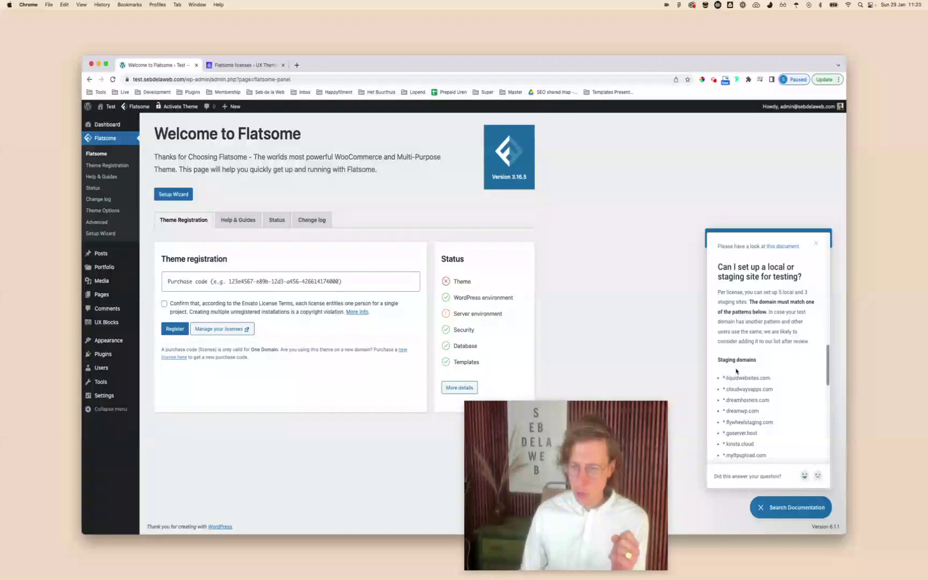
{"action": "scroll", "coordinate": [741, 375], "scroll_direction": "down", "scroll_amount": 3}
{"action": "scroll", "coordinate": [749, 357], "scroll_direction": "down", "scroll_amount": 3}
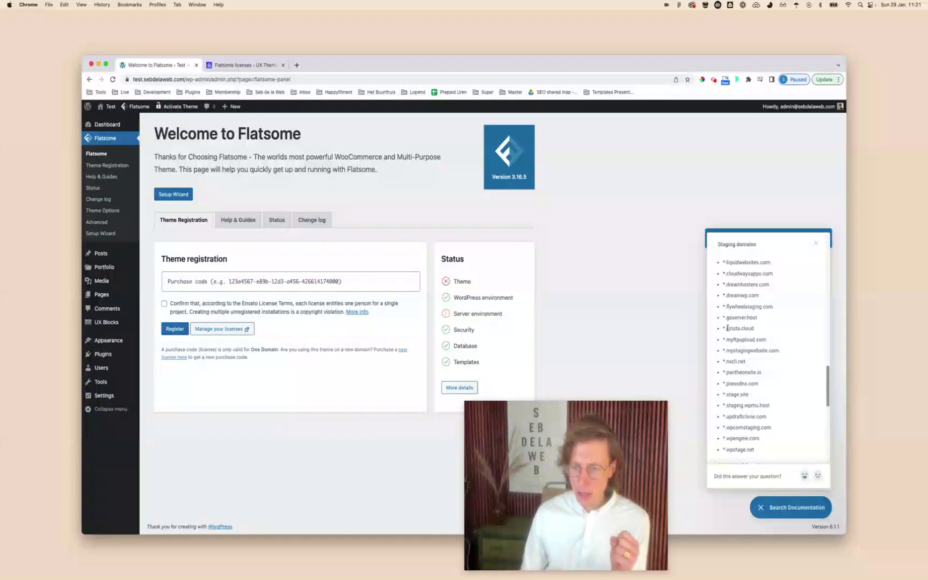
{"action": "left_click_drag", "start_coordinate": [728, 328], "coordinate": [766, 340]}
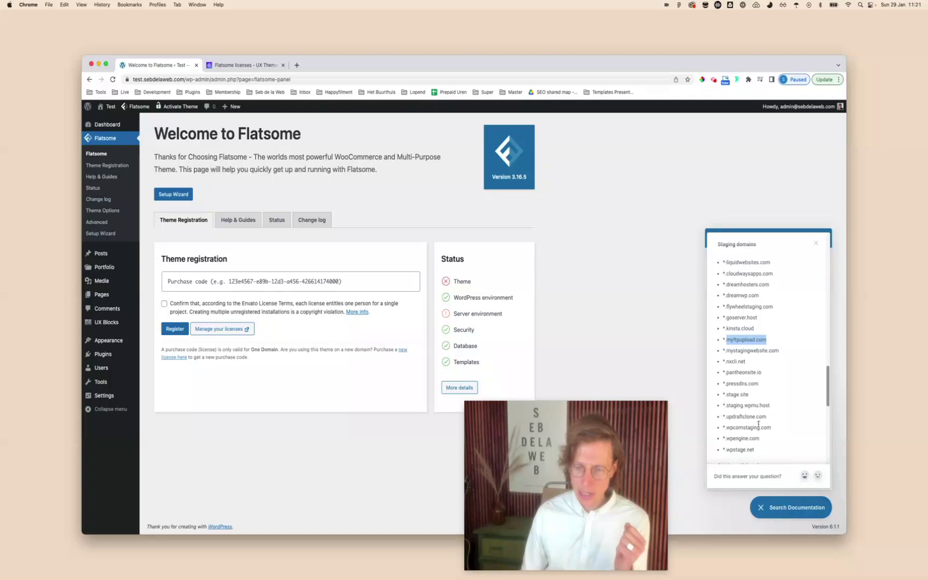
{"action": "scroll", "coordinate": [759, 424], "scroll_direction": "down", "scroll_amount": 6}
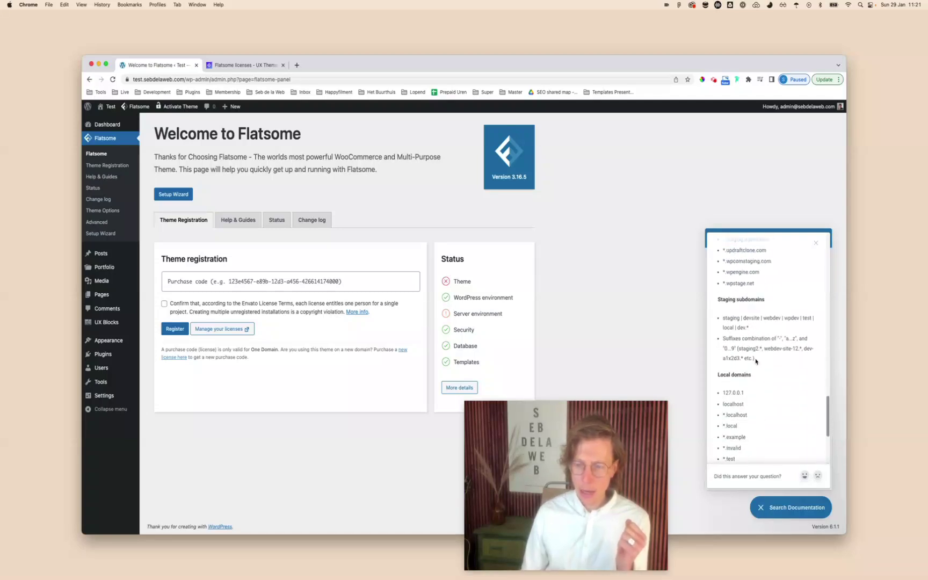
{"action": "double_click", "coordinate": [807, 318]}
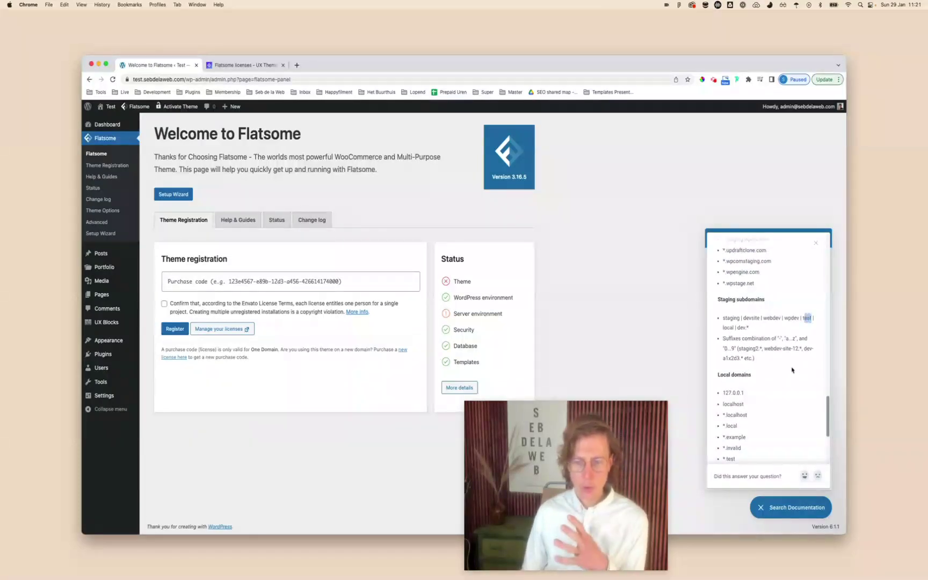
{"action": "key", "text": "super+t"}
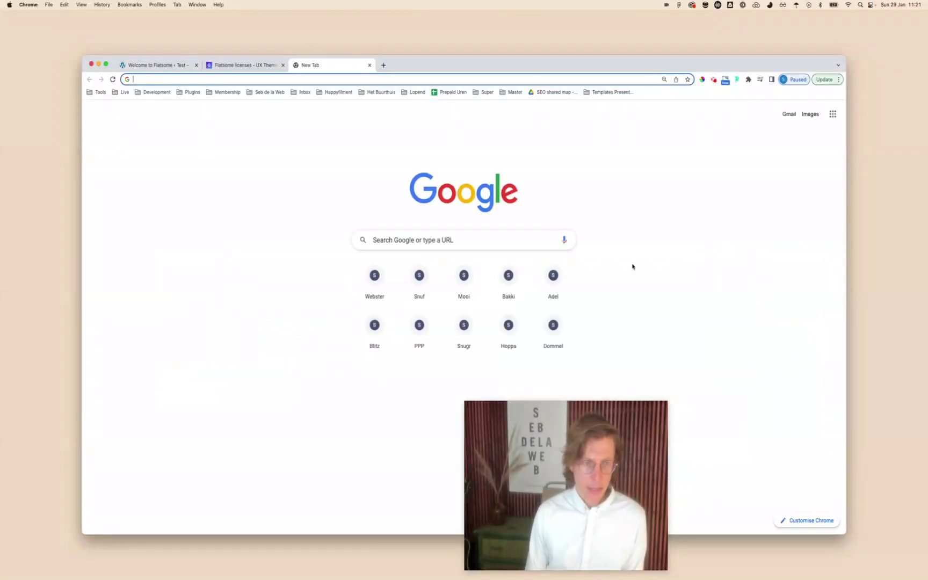
{"action": "key", "text": "super+w"}
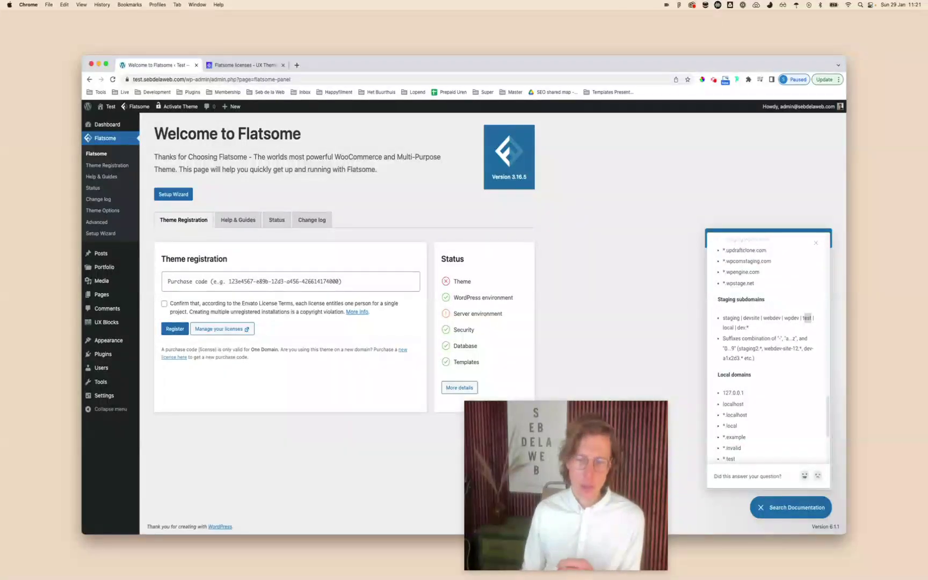
Review the accepted local domains such as localhost, *.local and *.test
{"action": "scroll", "coordinate": [734, 385], "scroll_direction": "down", "scroll_amount": 3}
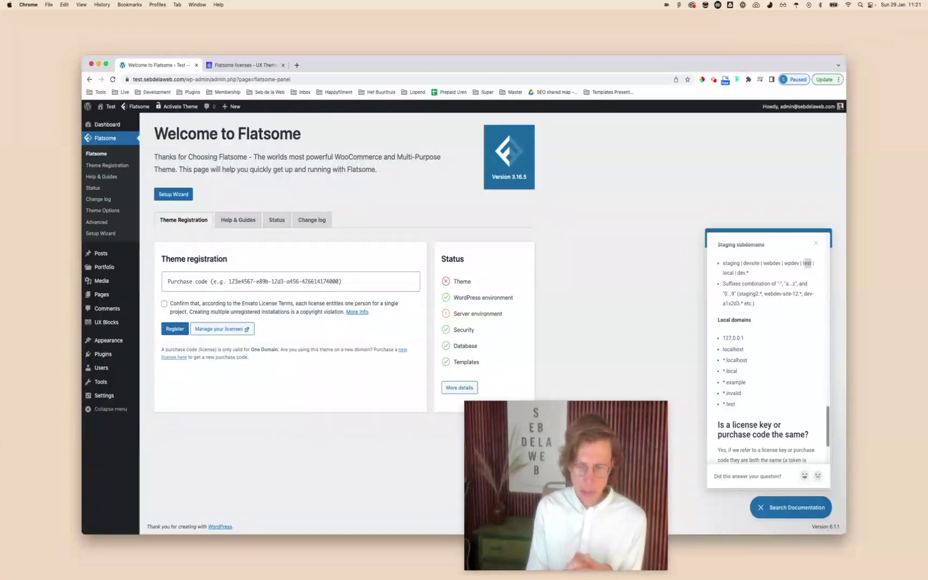
{"action": "left_click_drag", "start_coordinate": [743, 404], "coordinate": [719, 338]}
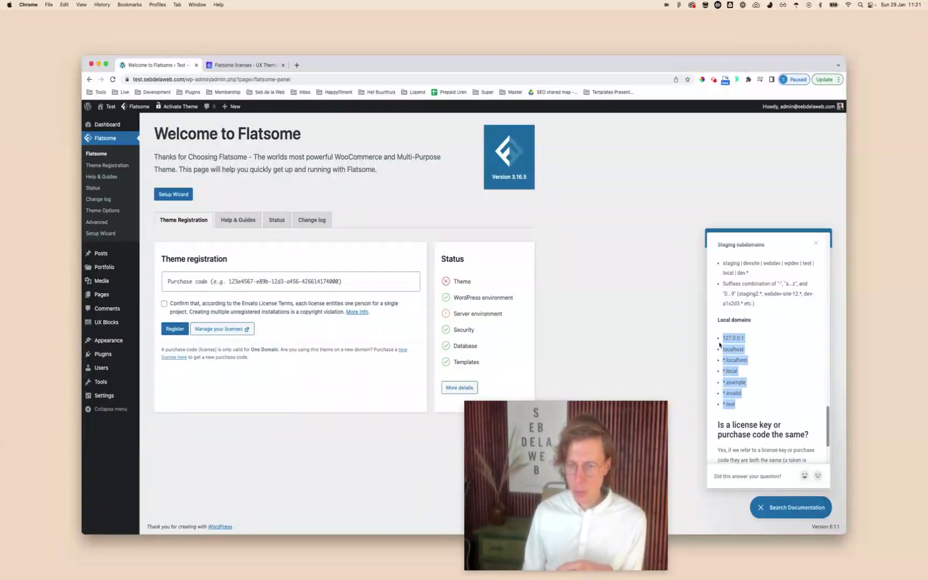
{"action": "left_click", "coordinate": [784, 359]}
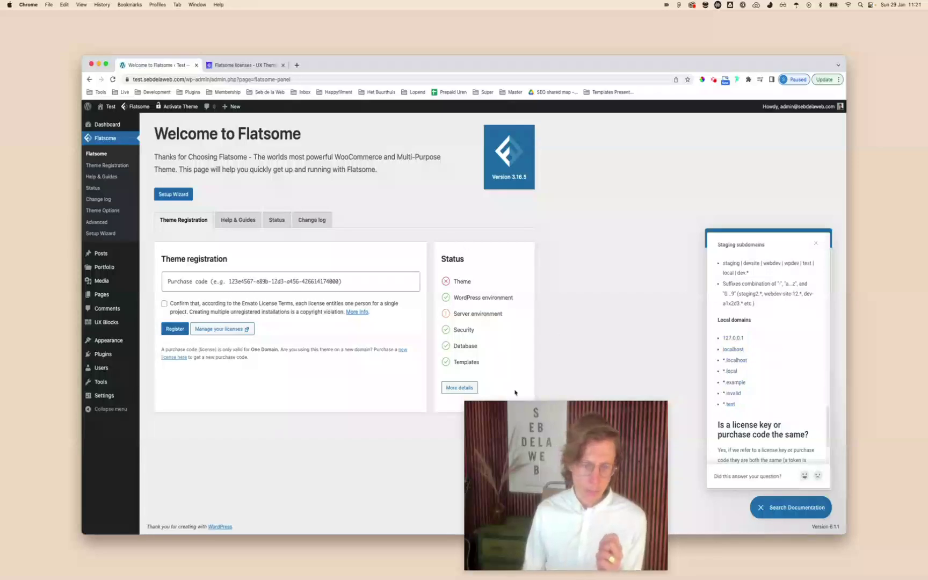
{"action": "left_click_drag", "start_coordinate": [530, 425], "coordinate": [757, 423]}
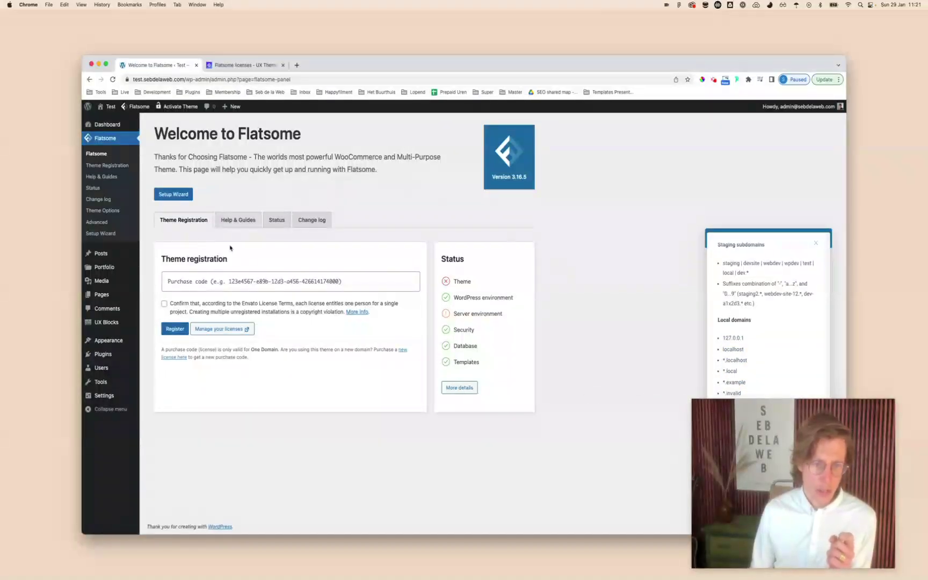
Copy the purchase code of an unused license supported until May 27, 2023
{"action": "left_click", "coordinate": [248, 66]}
{"action": "left_click", "coordinate": [348, 263]}
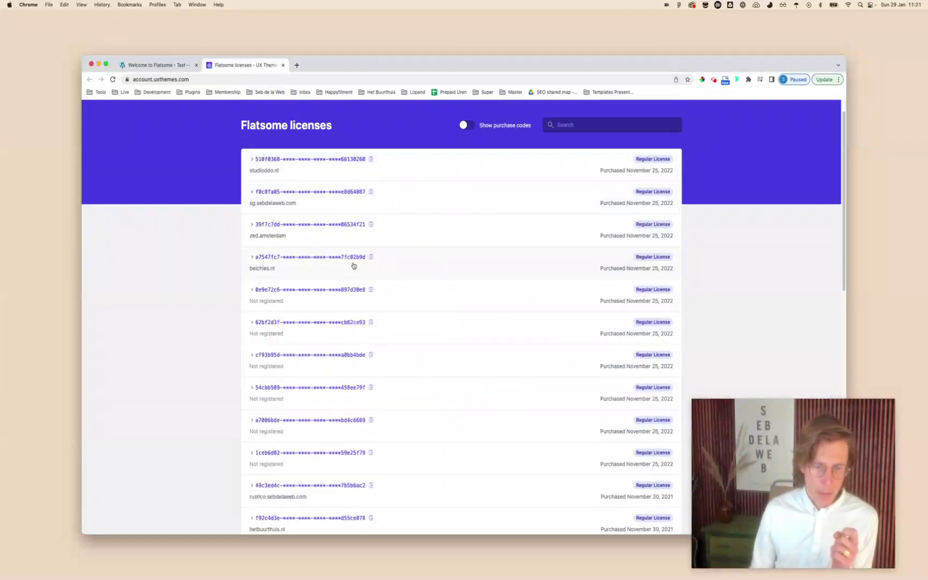
{"action": "left_click", "coordinate": [297, 304]}
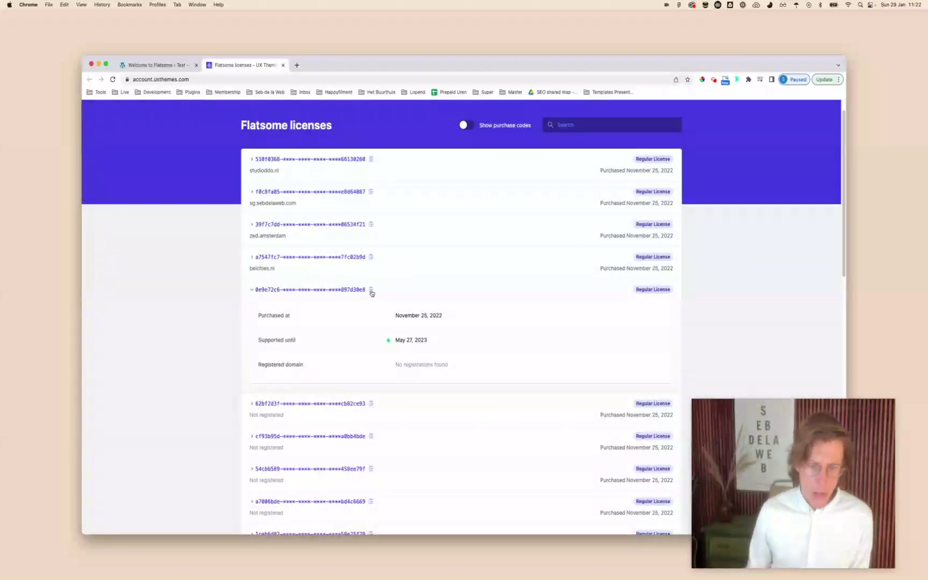
{"action": "left_click", "coordinate": [371, 290]}
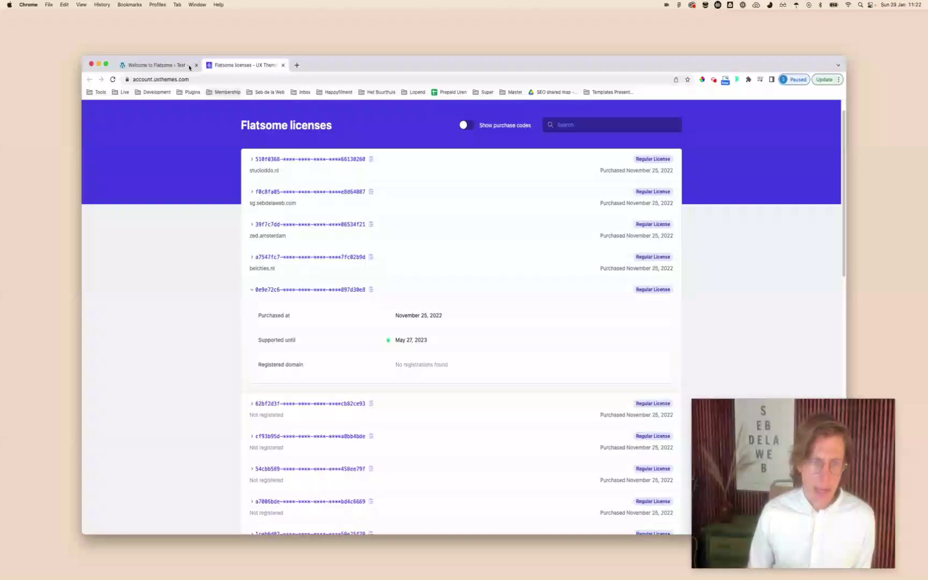
{"action": "left_click", "coordinate": [184, 66]}
Paste the purchase code, accept the Envato terms, and register Flatsome for test.sebdelaweb.com
{"action": "left_click", "coordinate": [234, 283]}
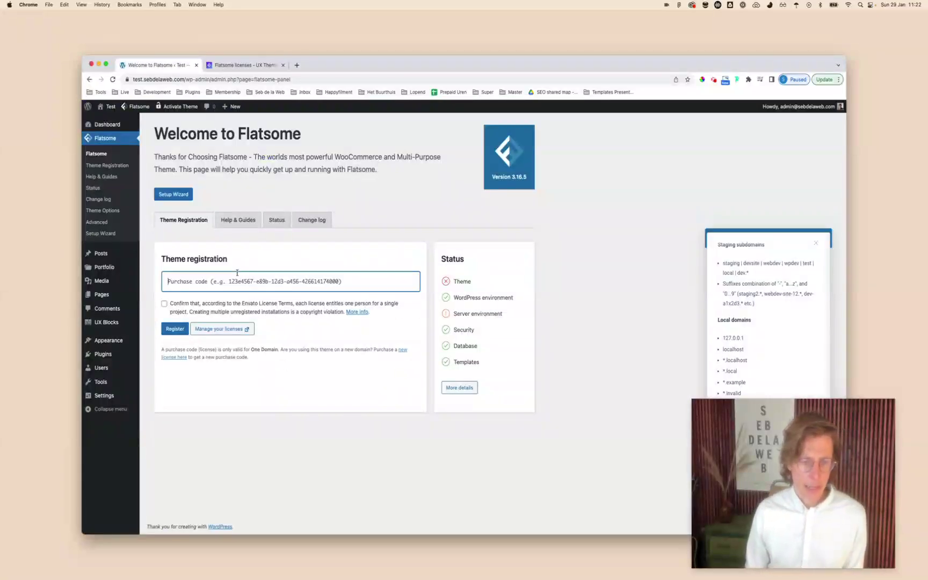
{"action": "key", "text": "super+v"}
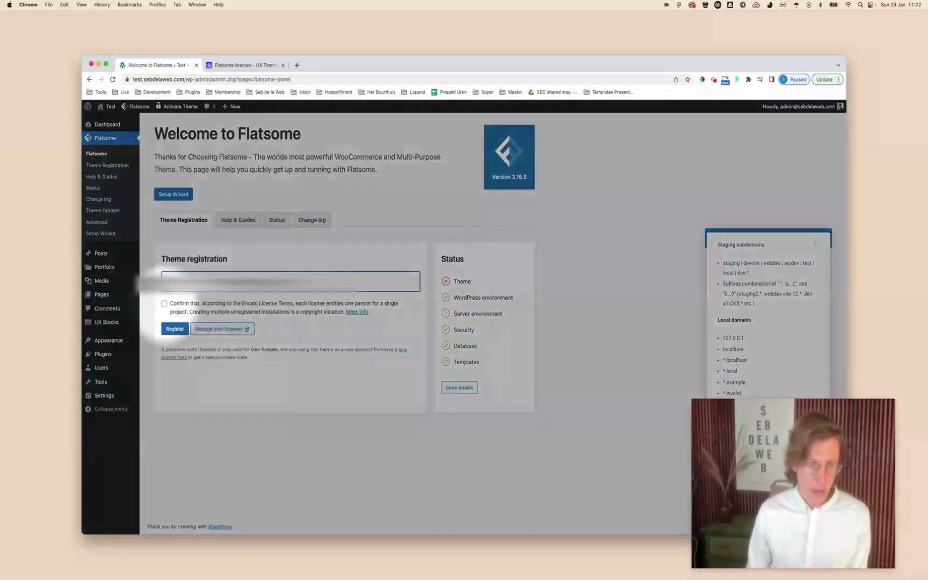
{"action": "left_click", "coordinate": [165, 304]}
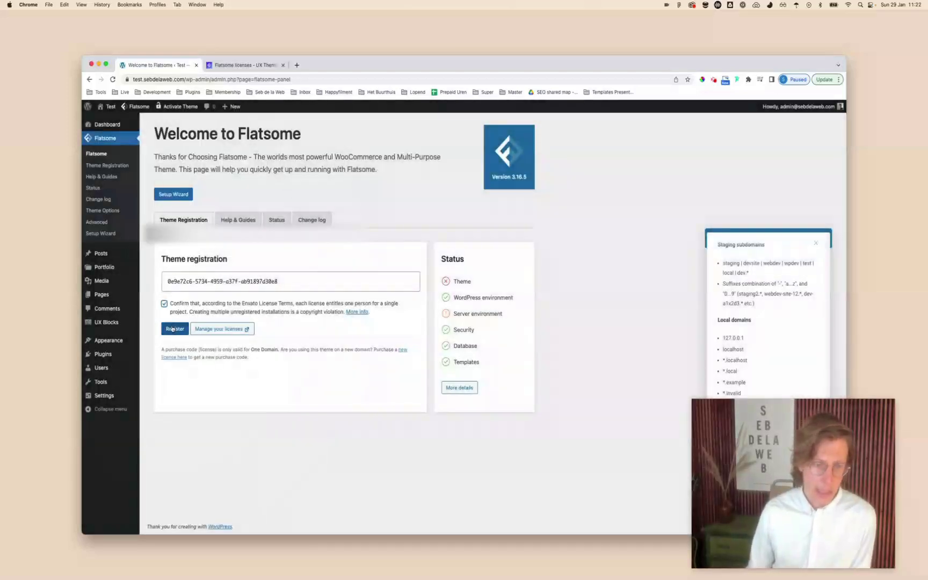
{"action": "left_click", "coordinate": [174, 329]}
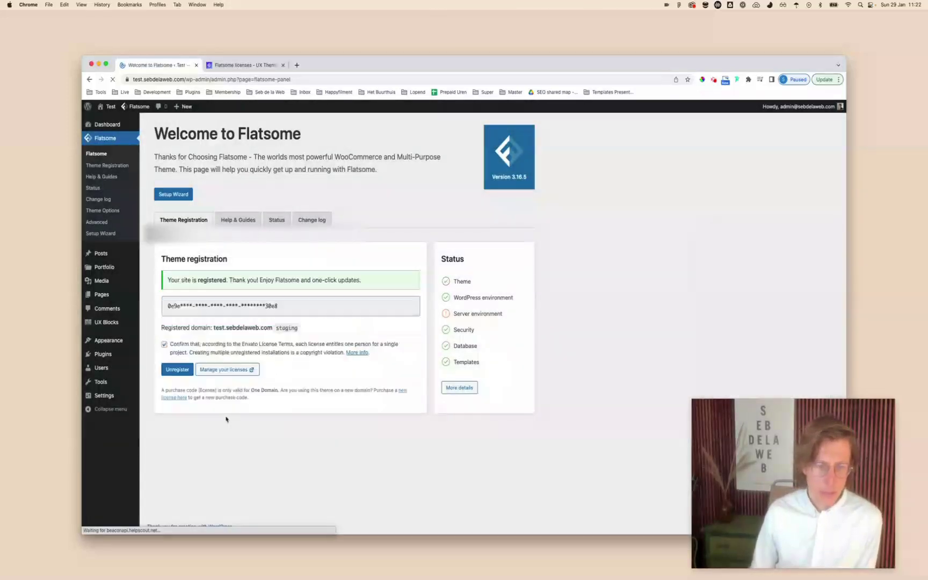
{"action": "left_click_drag", "start_coordinate": [181, 280], "coordinate": [320, 280]}
{"action": "left_click", "coordinate": [371, 281]}
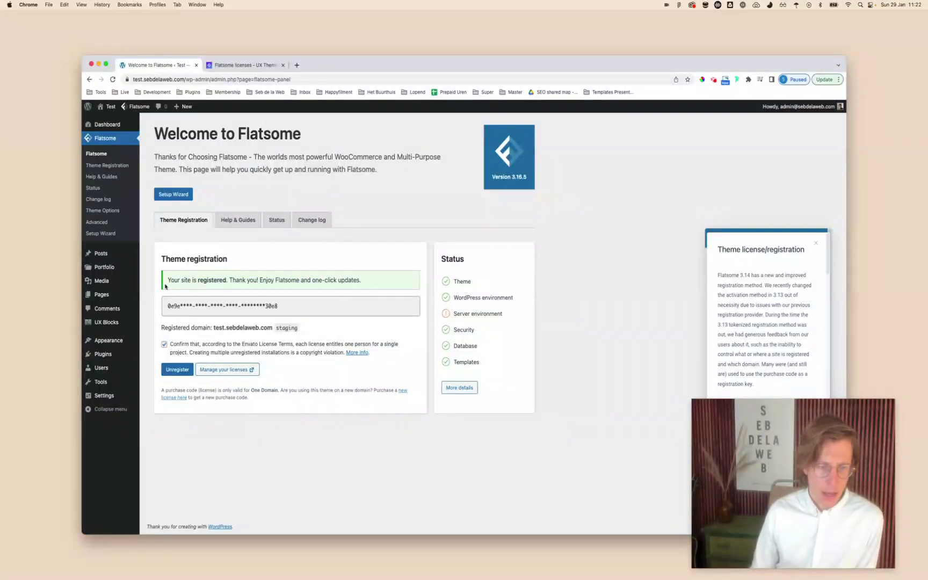
Enable auto-updates for the Flatsome theme in its details on the Themes page
{"action": "left_click", "coordinate": [156, 341]}
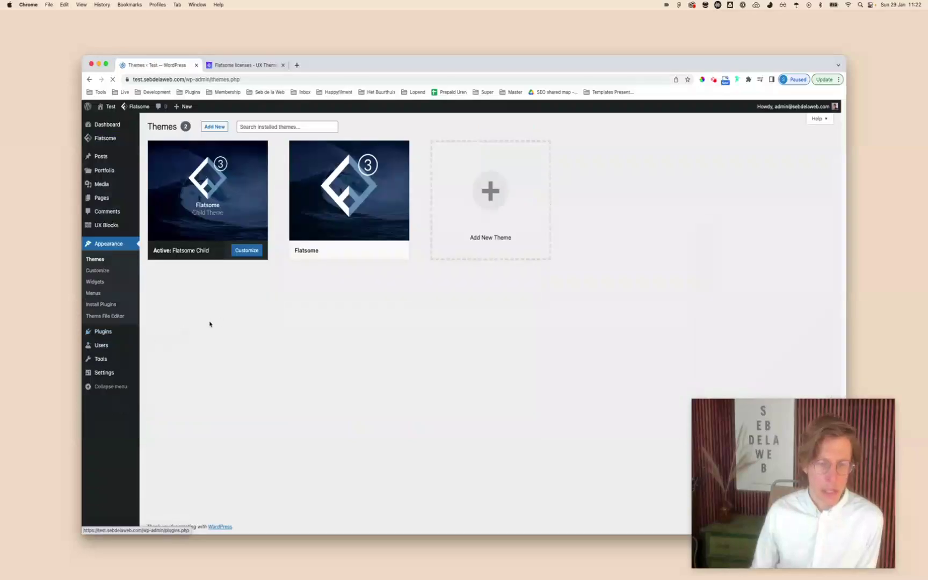
{"action": "left_click", "coordinate": [319, 229]}
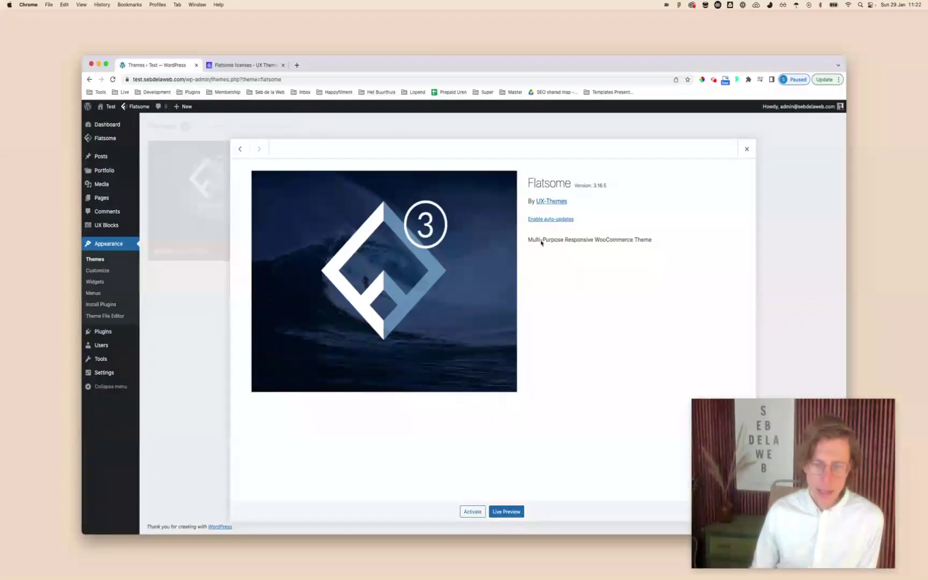
{"action": "left_click", "coordinate": [547, 219]}
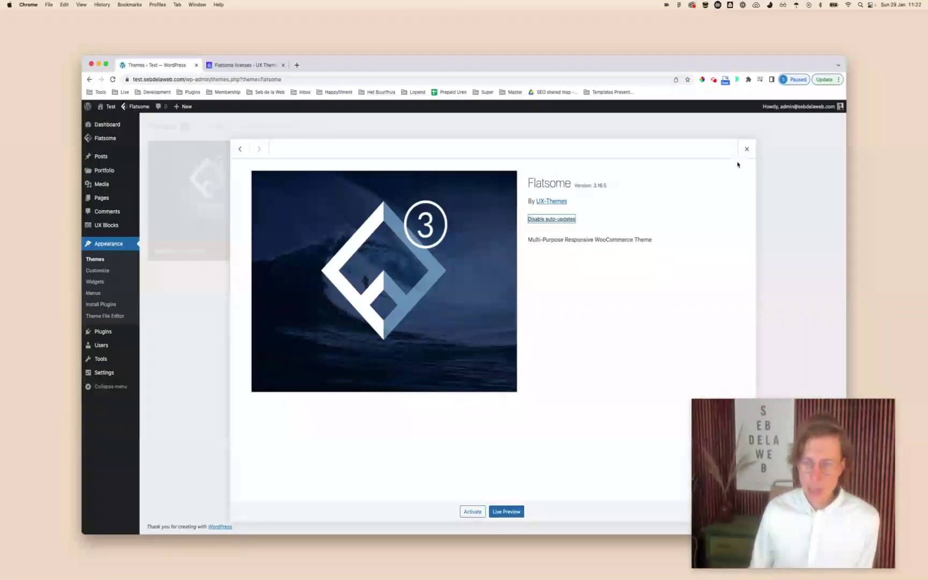
{"action": "left_click", "coordinate": [747, 149]}
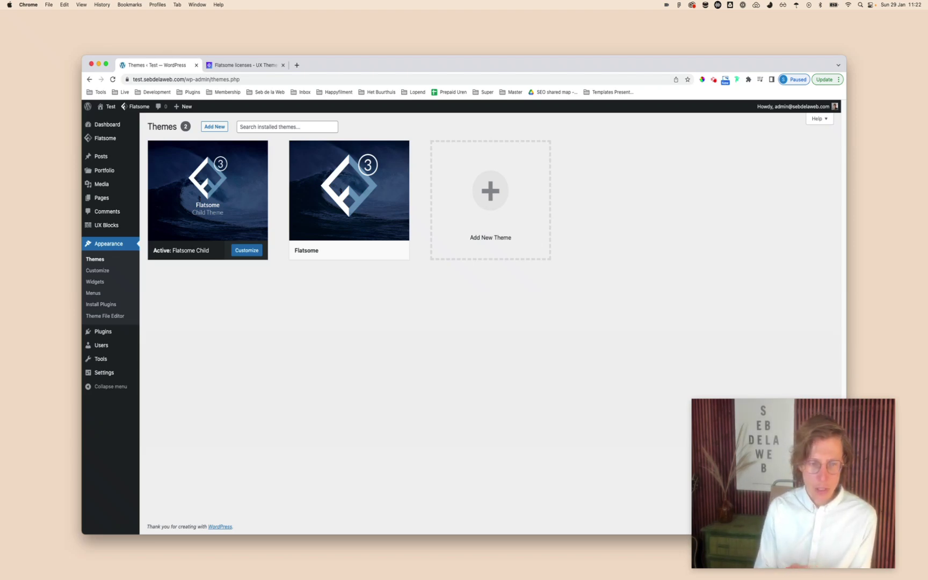
Check Flatsome's Theme Registration status, then reopen the Flatsome theme details under Appearance > Themes
{"action": "mouse_move", "coordinate": [105, 139]}
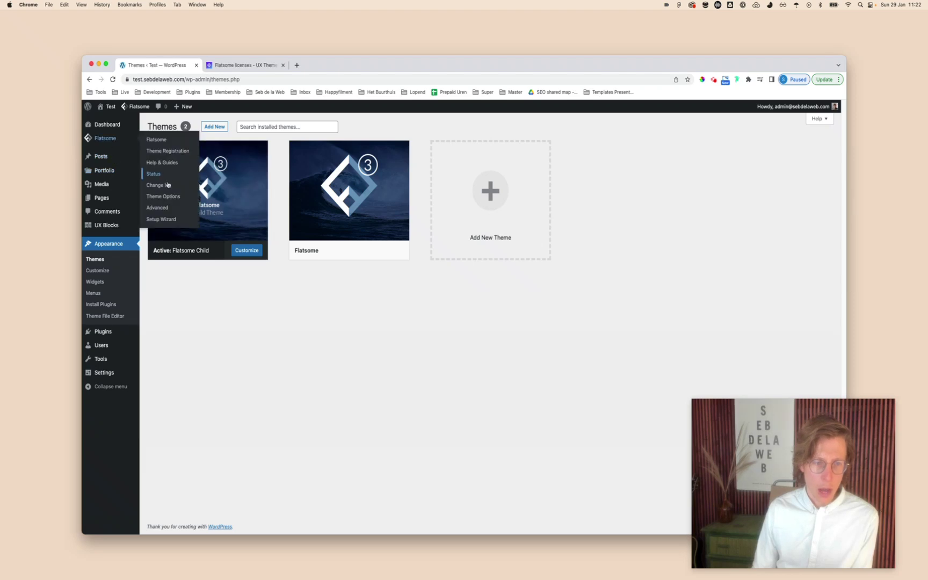
{"action": "left_click", "coordinate": [168, 151]}
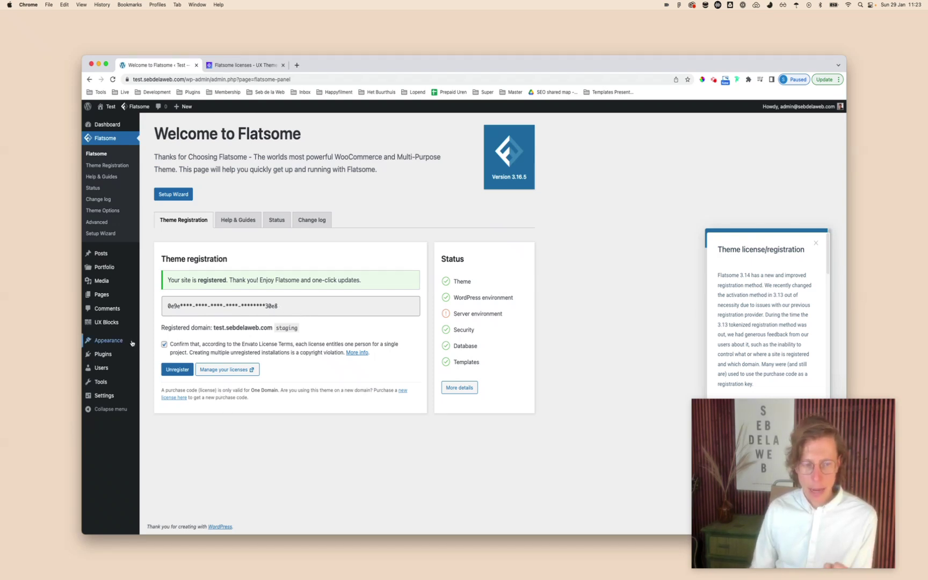
{"action": "mouse_move", "coordinate": [108, 341]}
{"action": "left_click", "coordinate": [155, 343]}
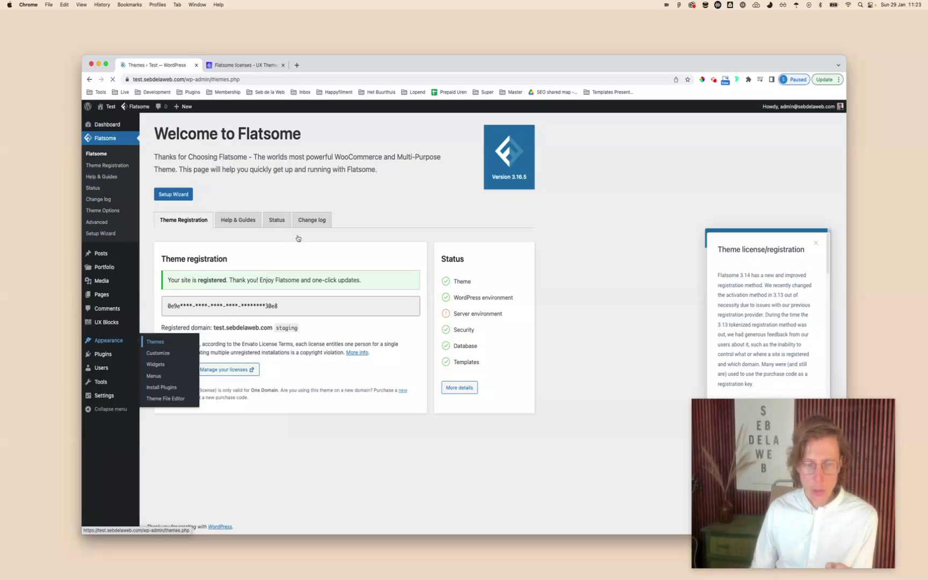
{"action": "left_click", "coordinate": [323, 224]}
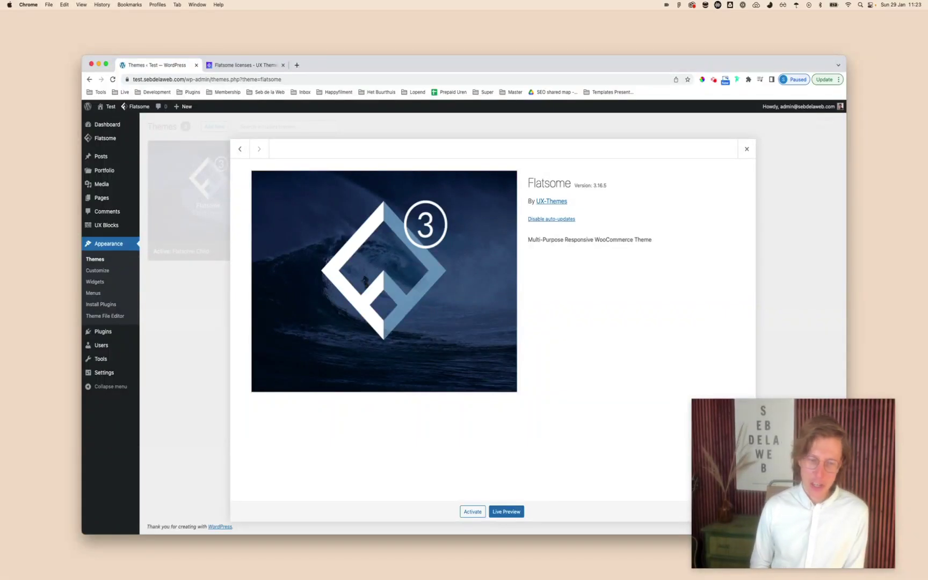
Load sebdelaweb.com/wp-admin in a new browser tab
{"action": "key", "text": "super+t"}
{"action": "type", "text": "sebdelaweb.com/wp-admin"}
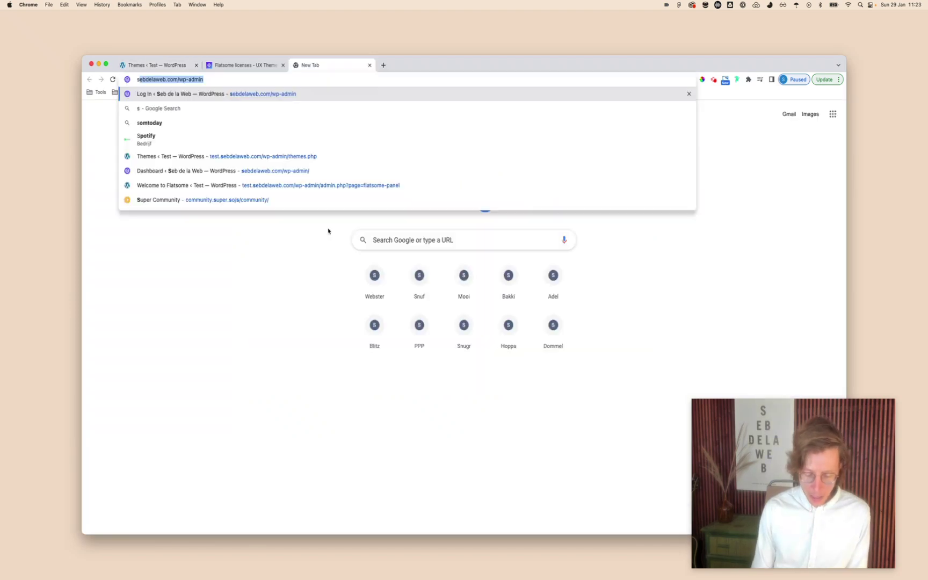
{"action": "key", "text": "Return"}
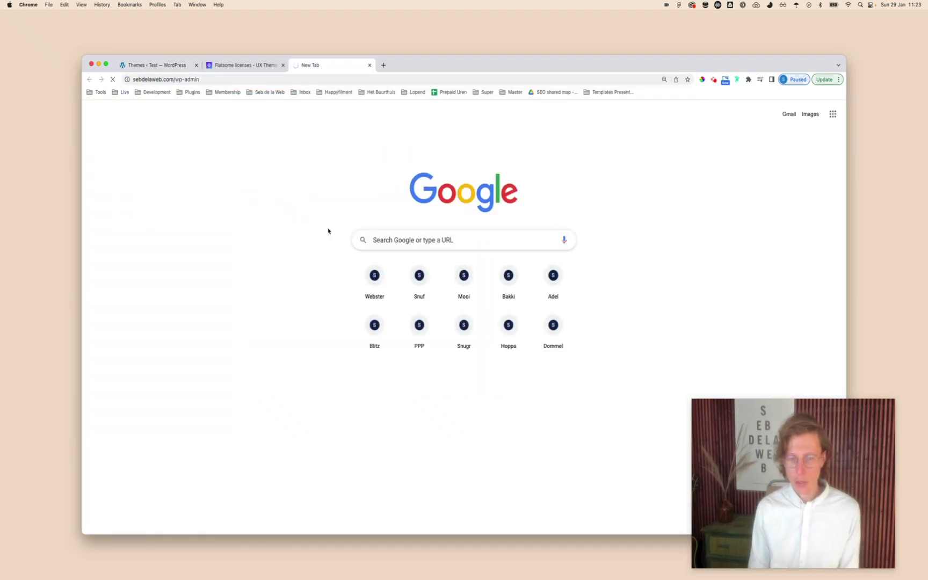
In another new tab, browse from the sebdelaweb.com homepage to Flatsome Templates, then its video tutorials page
{"action": "key", "text": "super+t"}
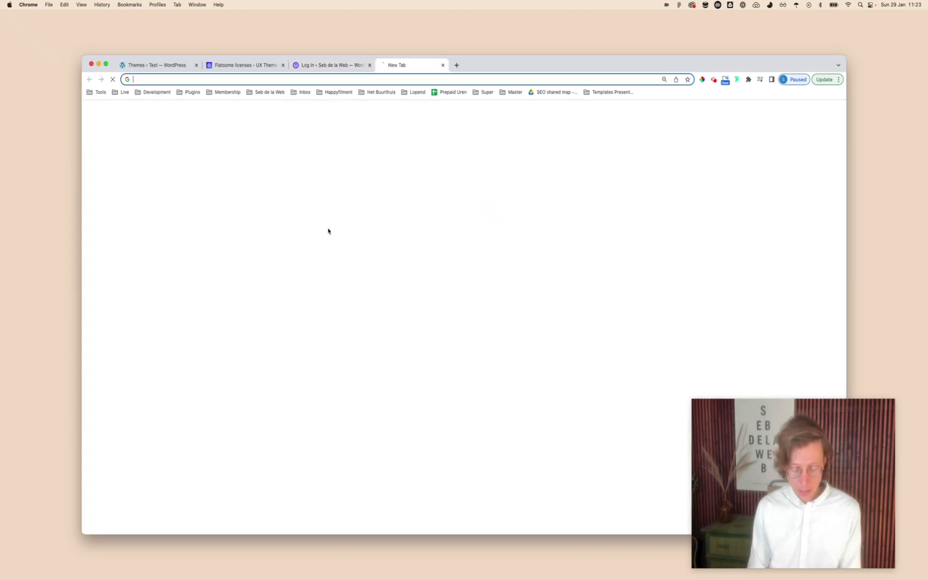
{"action": "type", "text": "seb"}
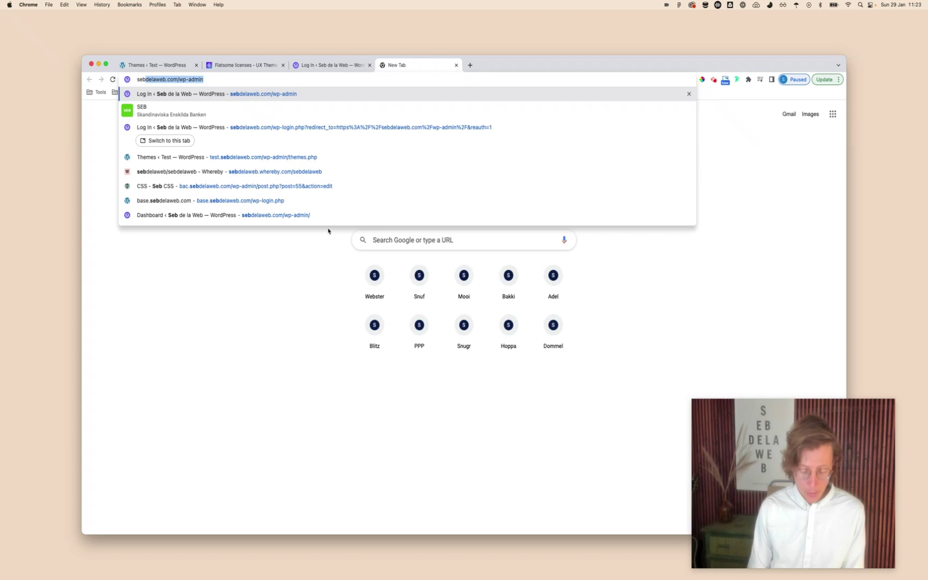
{"action": "type", "text": "delaweb.com/wp-admin"}
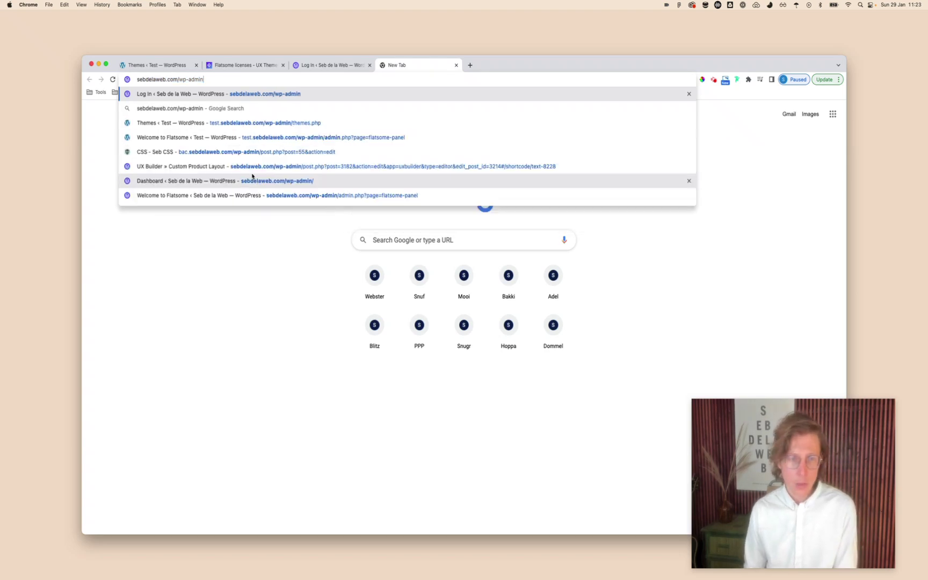
{"action": "key", "text": "BackSpace"}
{"action": "key", "text": "BackSpace"}
{"action": "key", "text": "Return"}
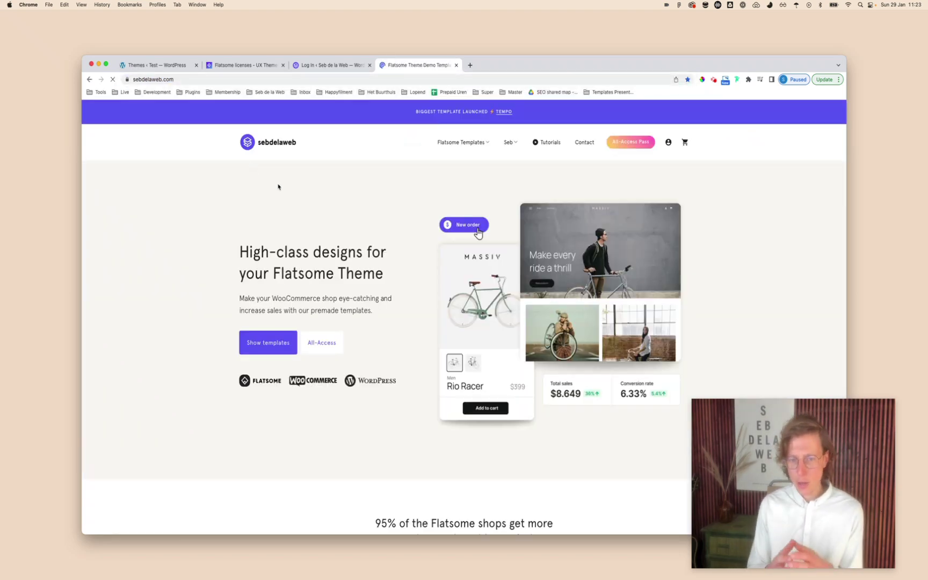
{"action": "left_click", "coordinate": [443, 144]}
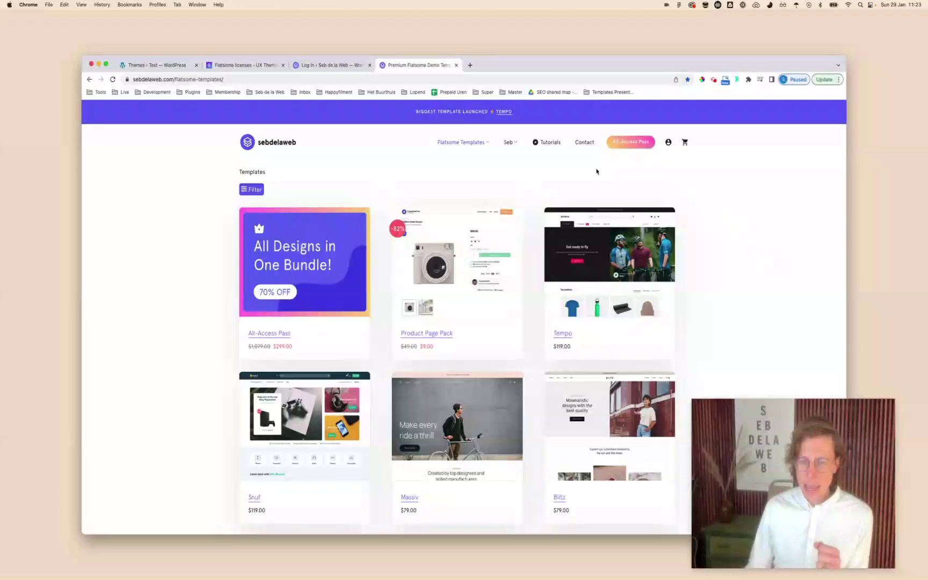
{"action": "left_click", "coordinate": [547, 142]}
{"action": "scroll", "coordinate": [736, 212], "scroll_direction": "down", "scroll_amount": 3}
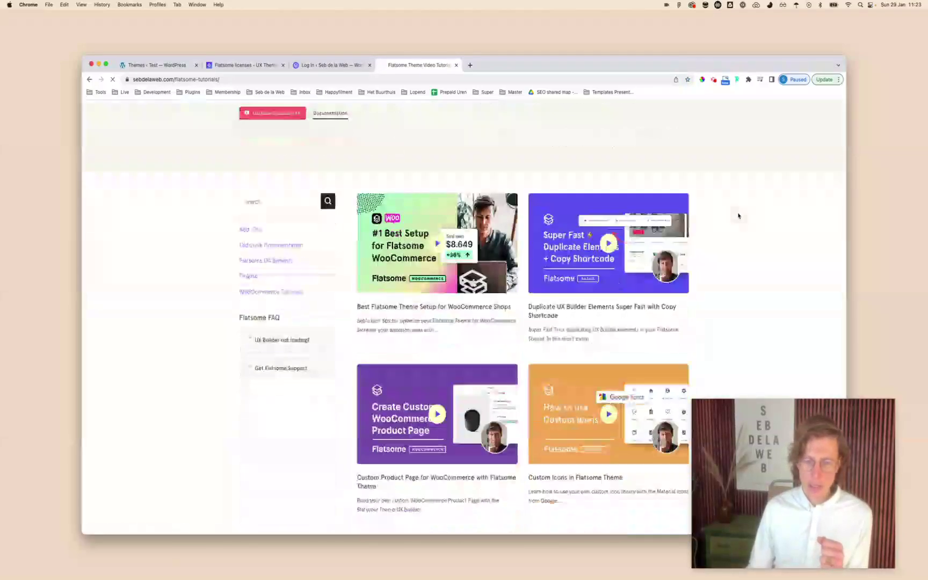